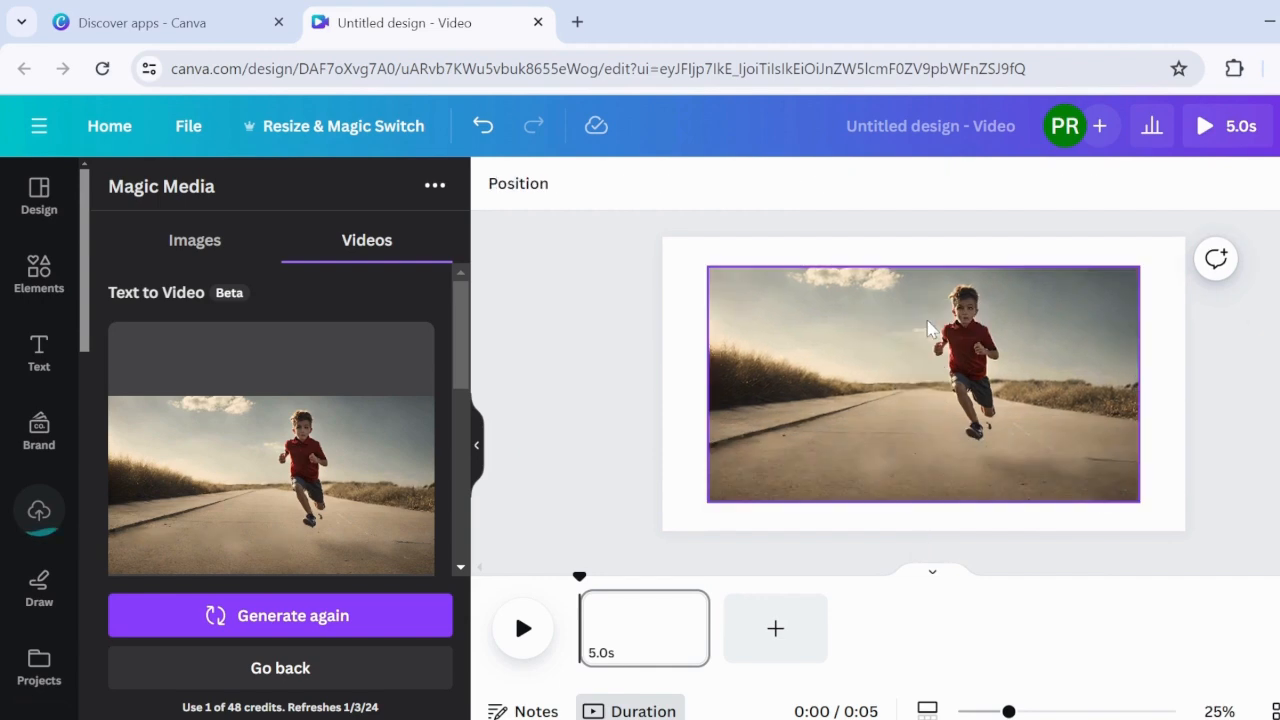
left_click(902, 400)
left_click(914, 388)
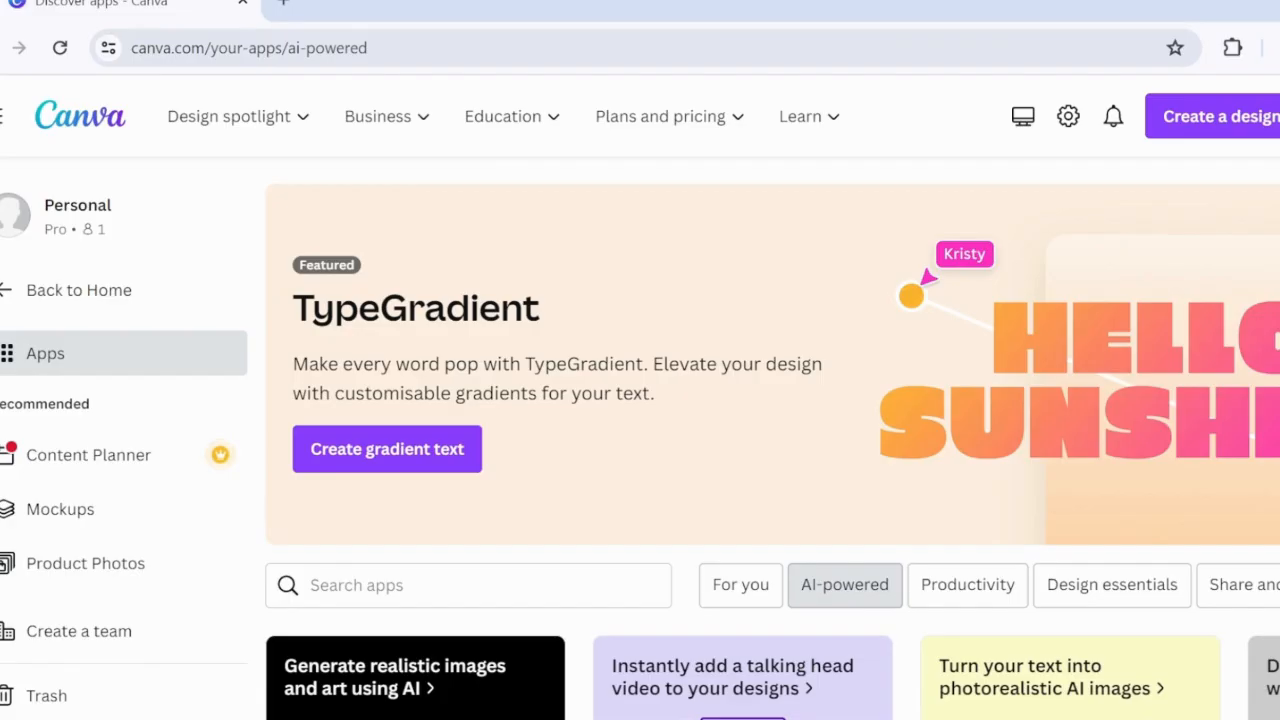
Step: Find the Magic Media app among the AI-powered apps and use it in a new 1920 × 1080 px Video design
scroll(772, 438, "down", 8)
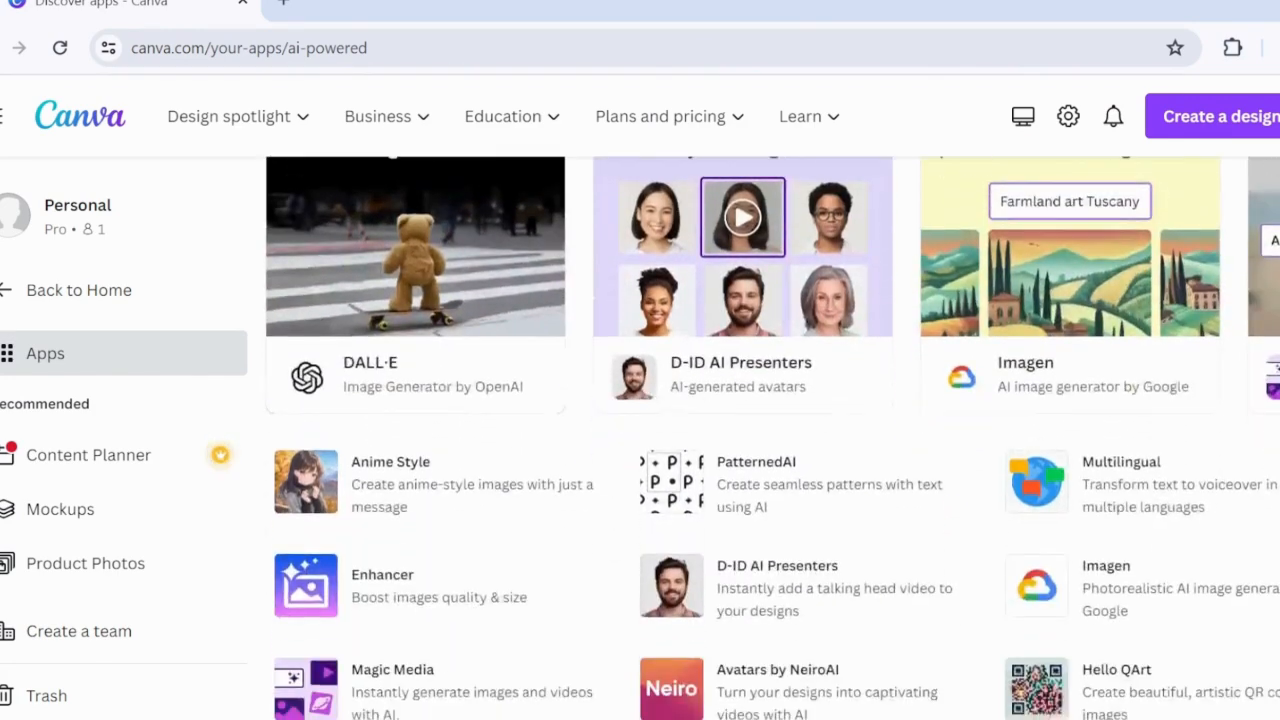
left_click(414, 450)
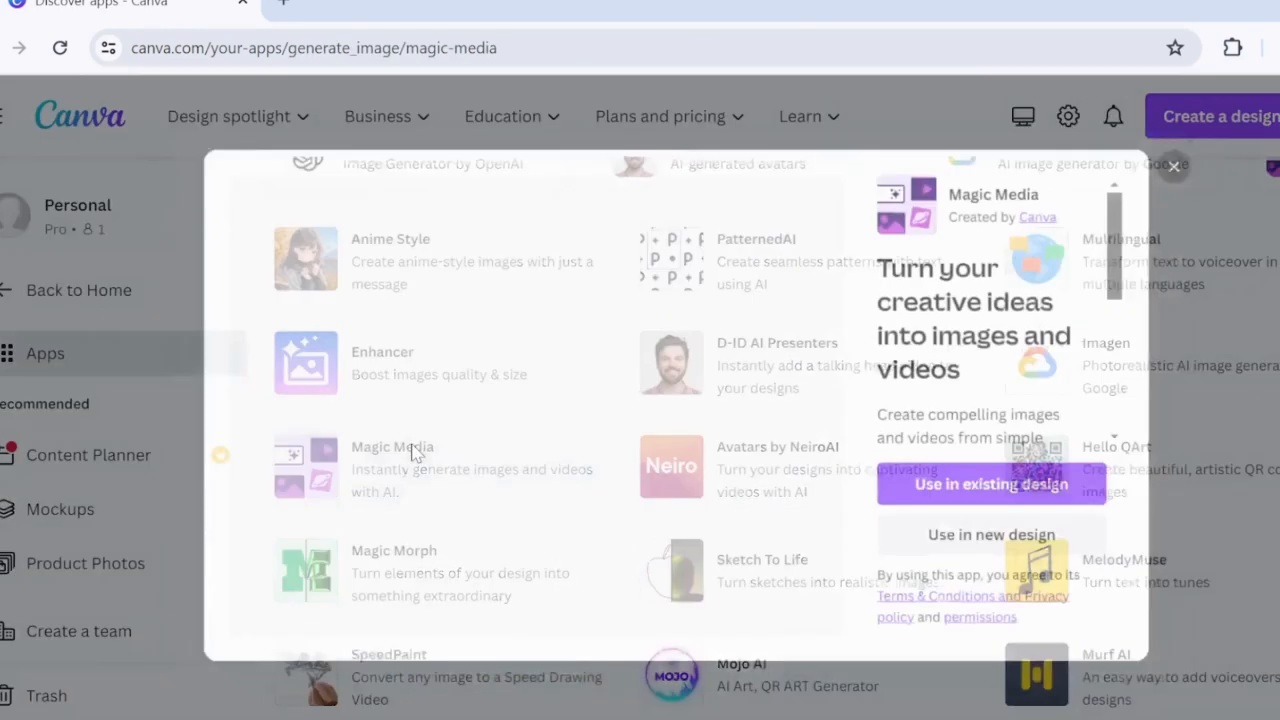
left_click(1005, 497)
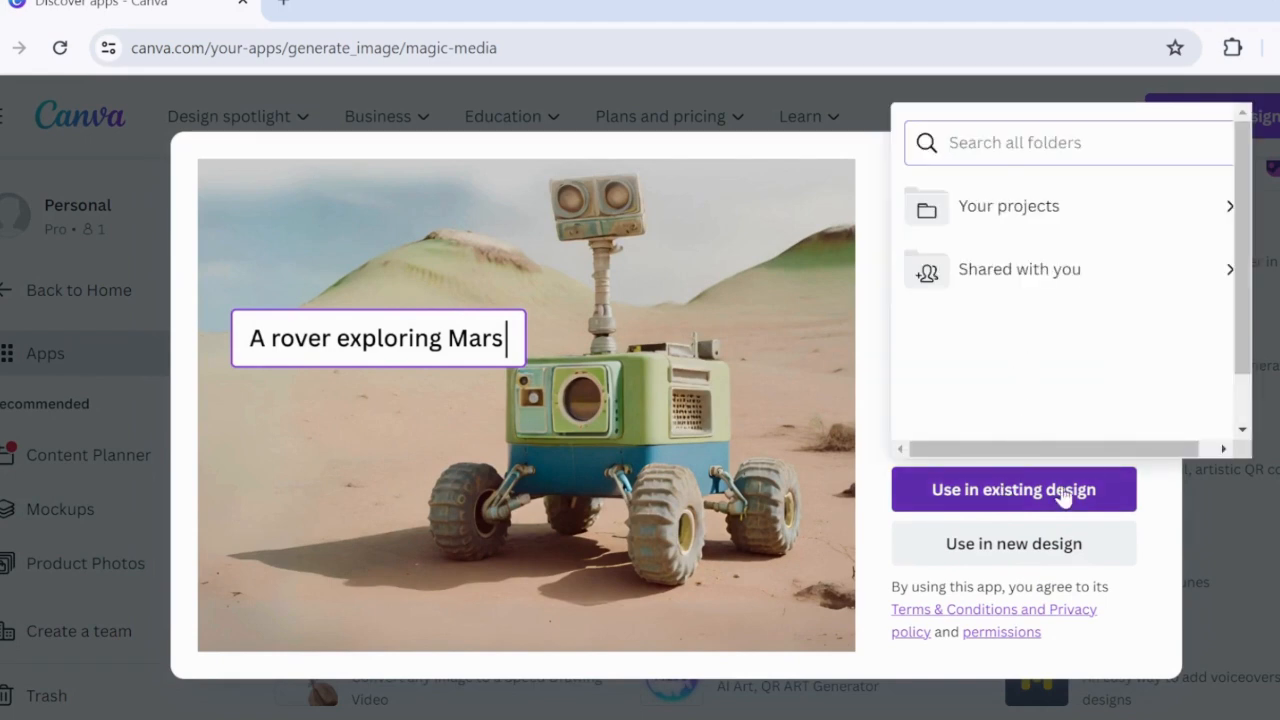
left_click(1028, 540)
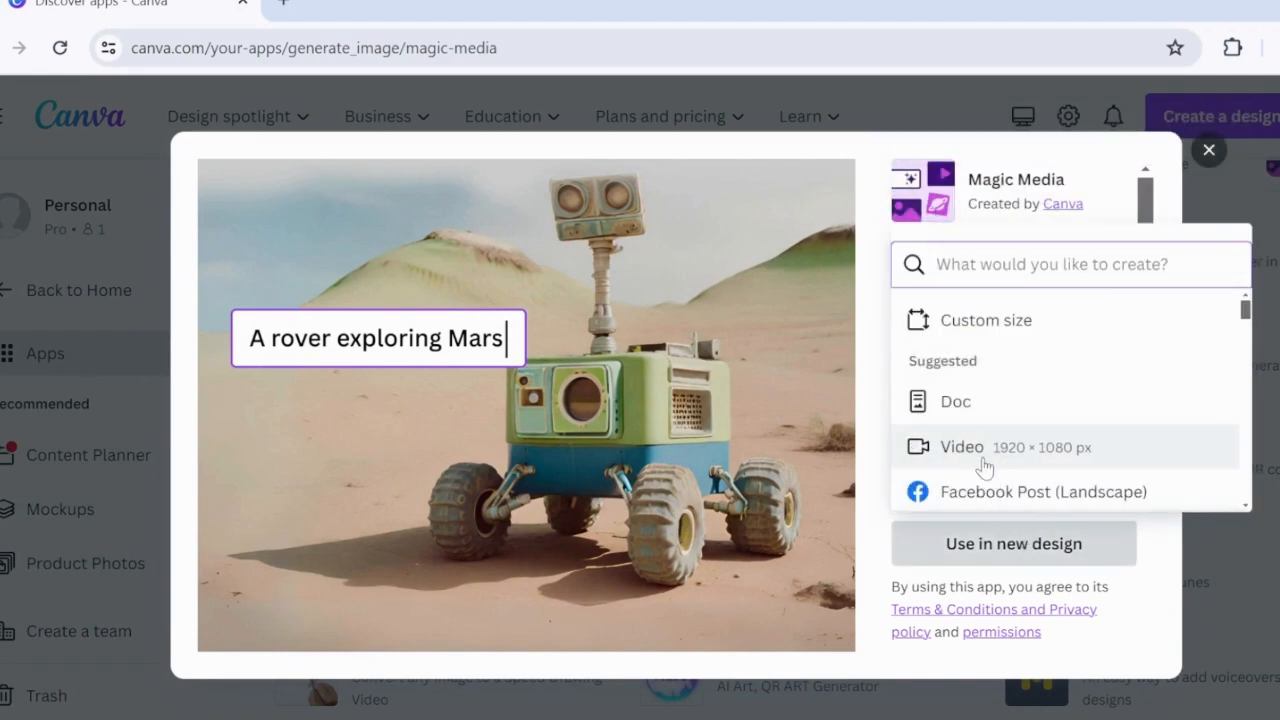
left_click(982, 452)
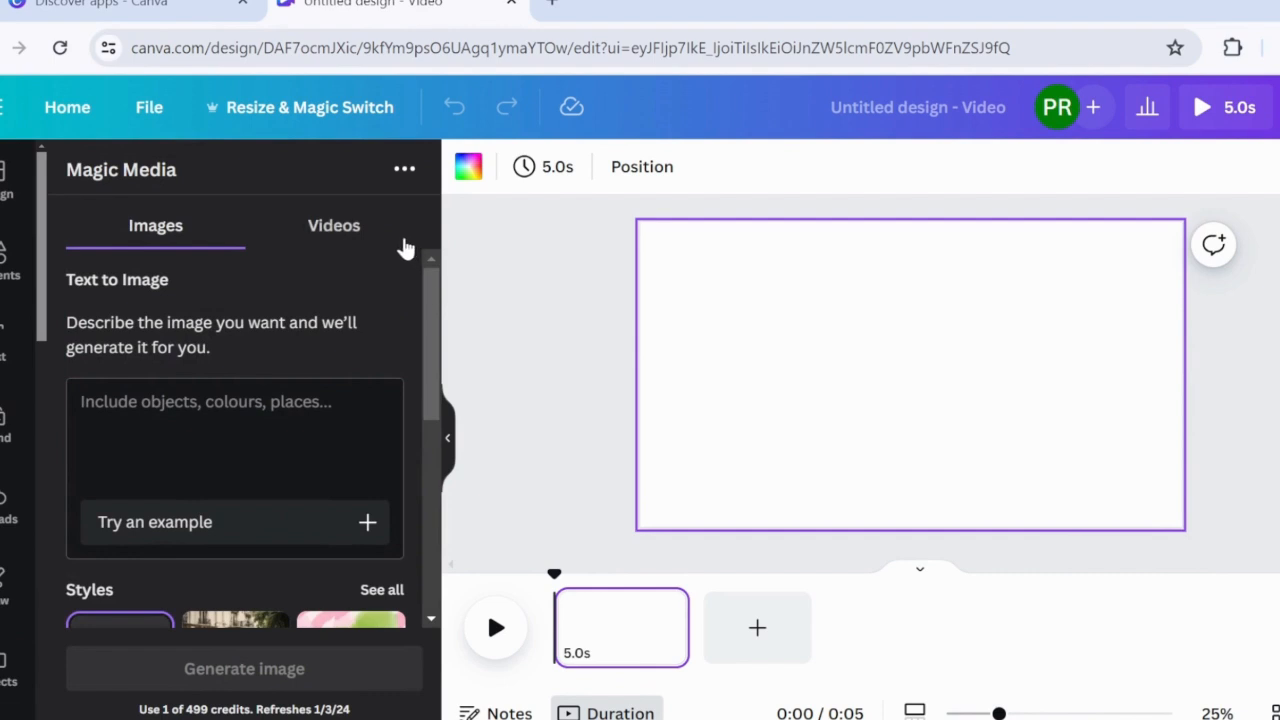
Step: Generate a video from the example prompt "Pop art animated background, minimal motion design esthetic" and play it on the page
left_click(360, 232)
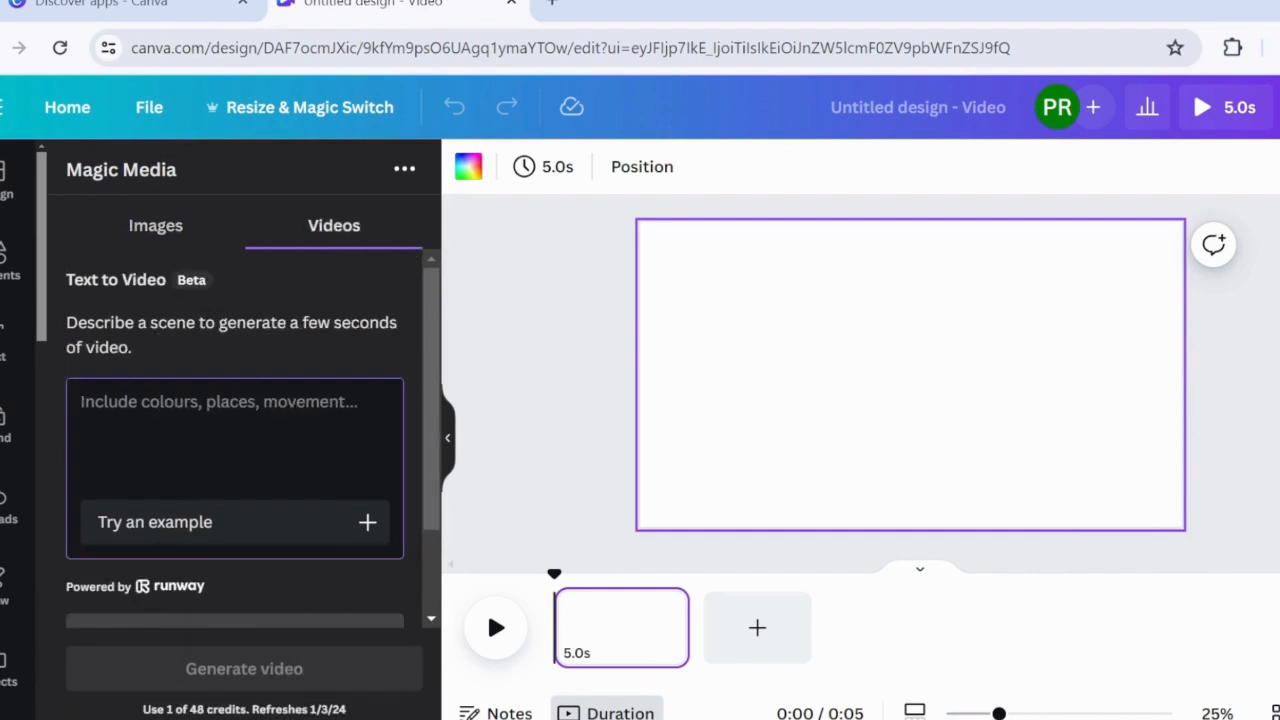
left_click(140, 520)
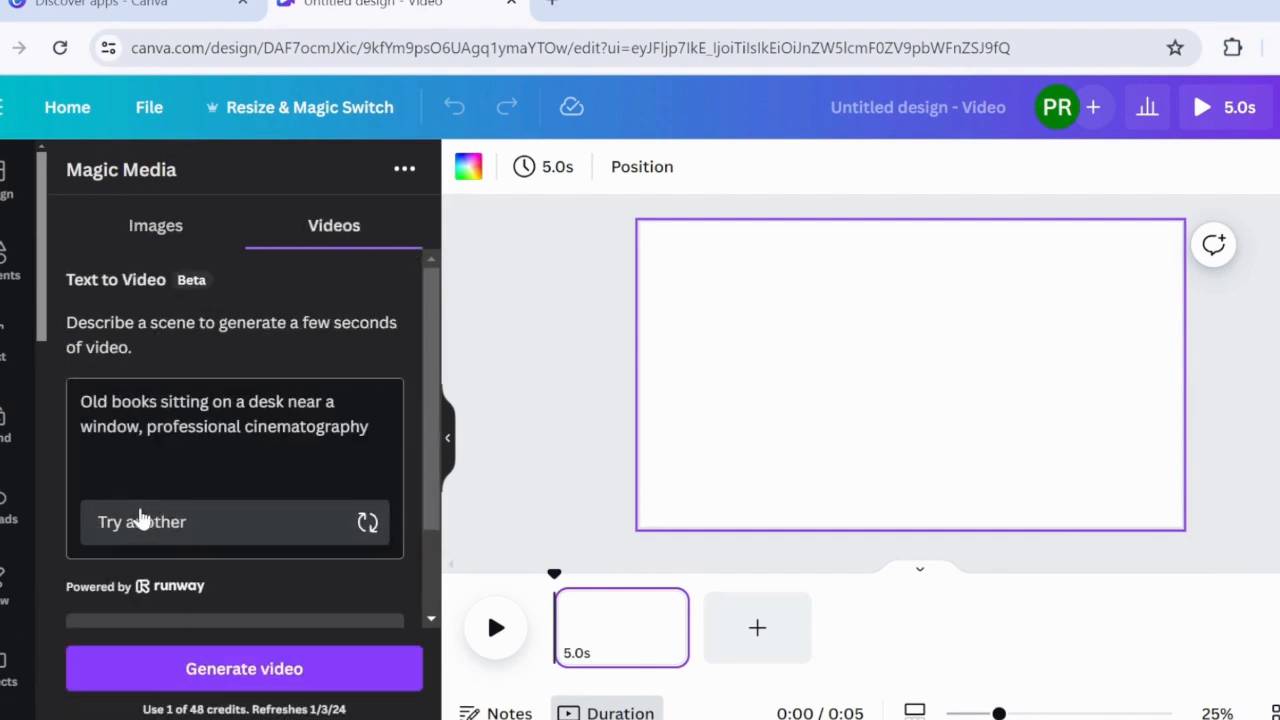
left_click(140, 520)
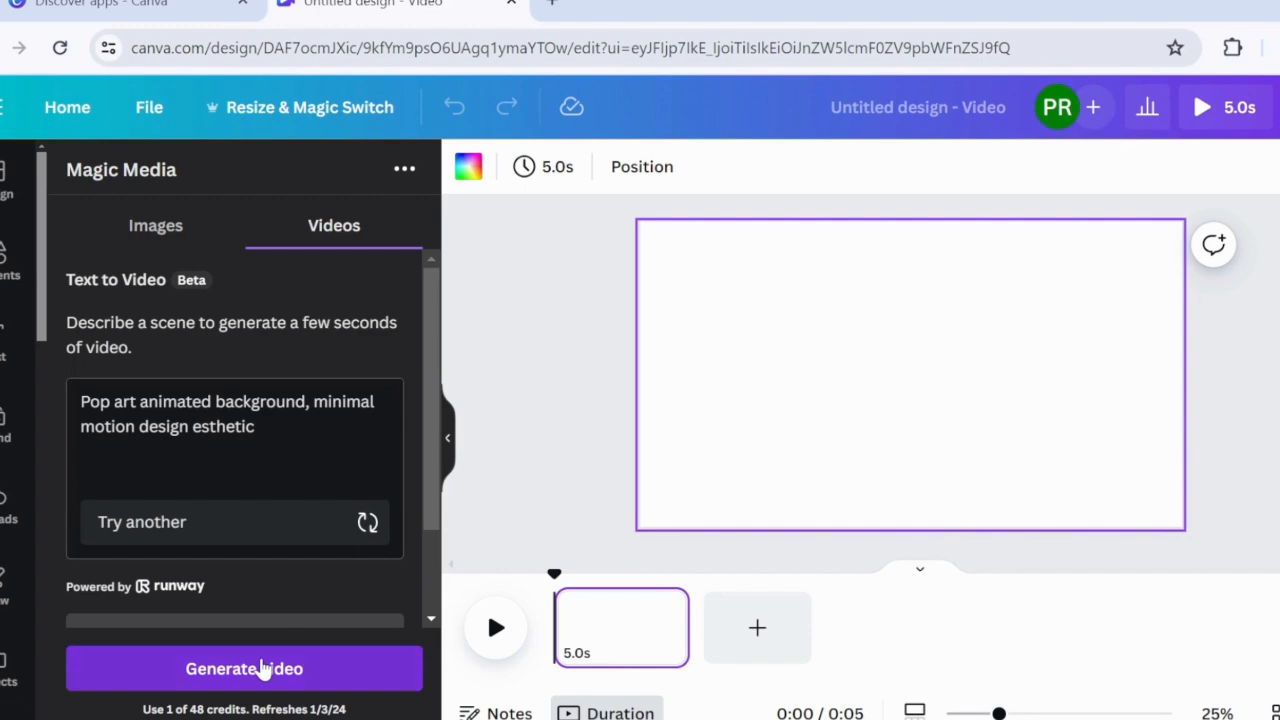
left_click(268, 667)
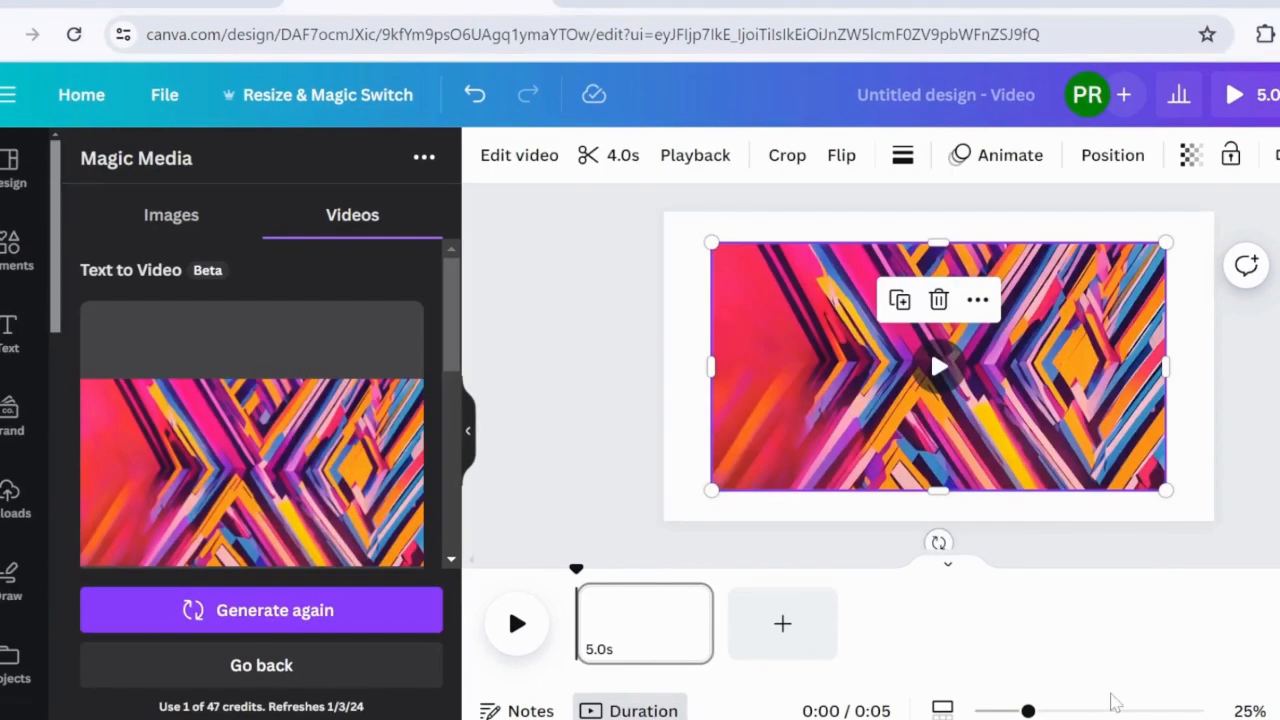
left_click(936, 380)
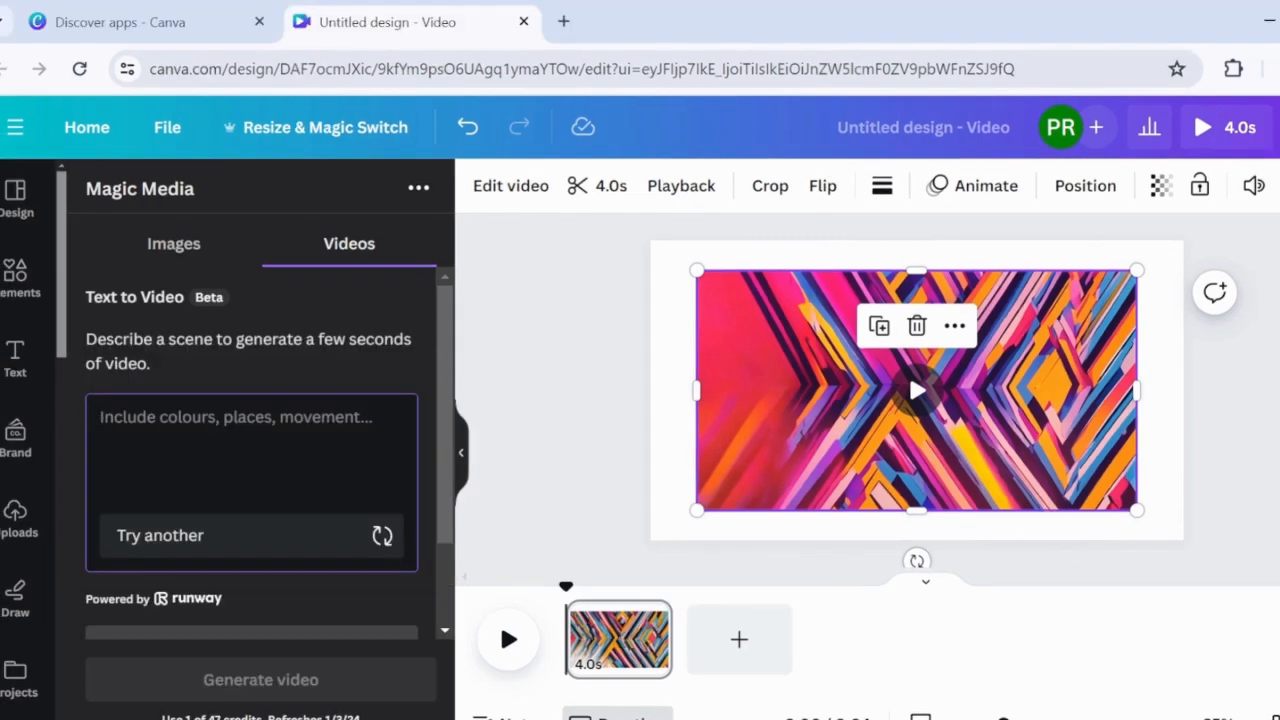
Step: Generate another Magic Media video from the prompt "a lion in jungle in wide angle"
type("a lion in jungle in wide angle")
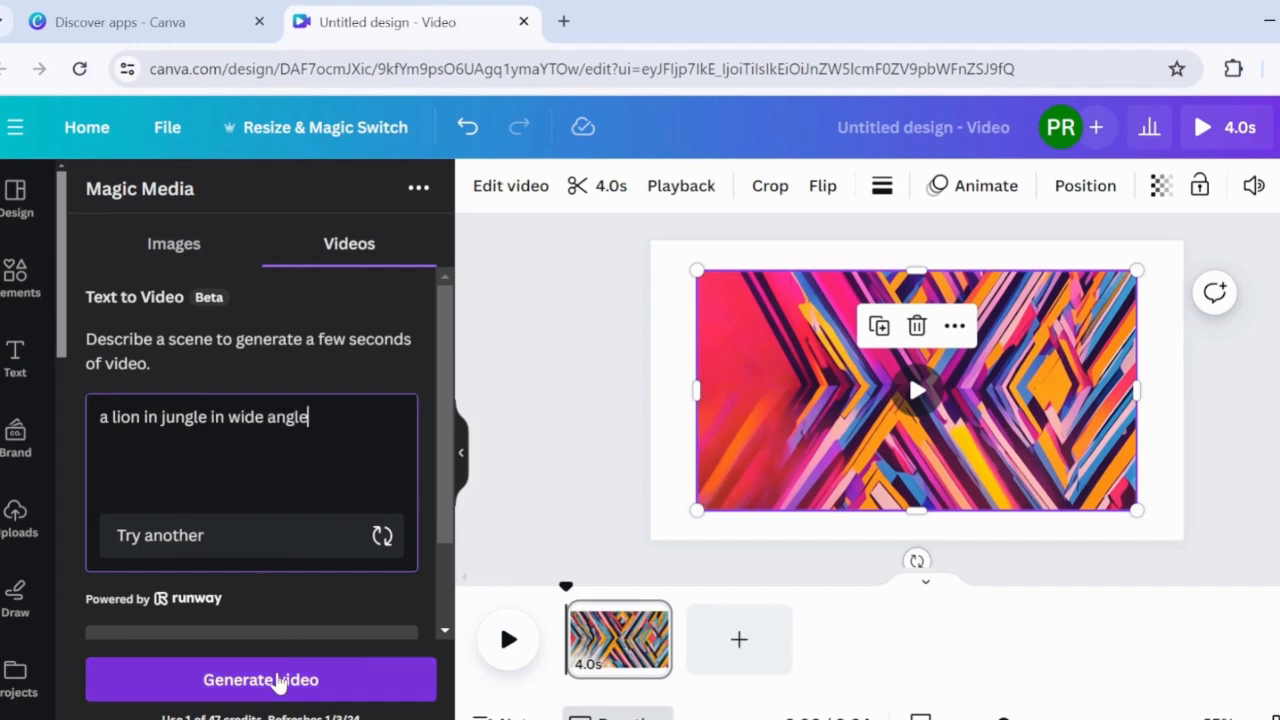
left_click(278, 678)
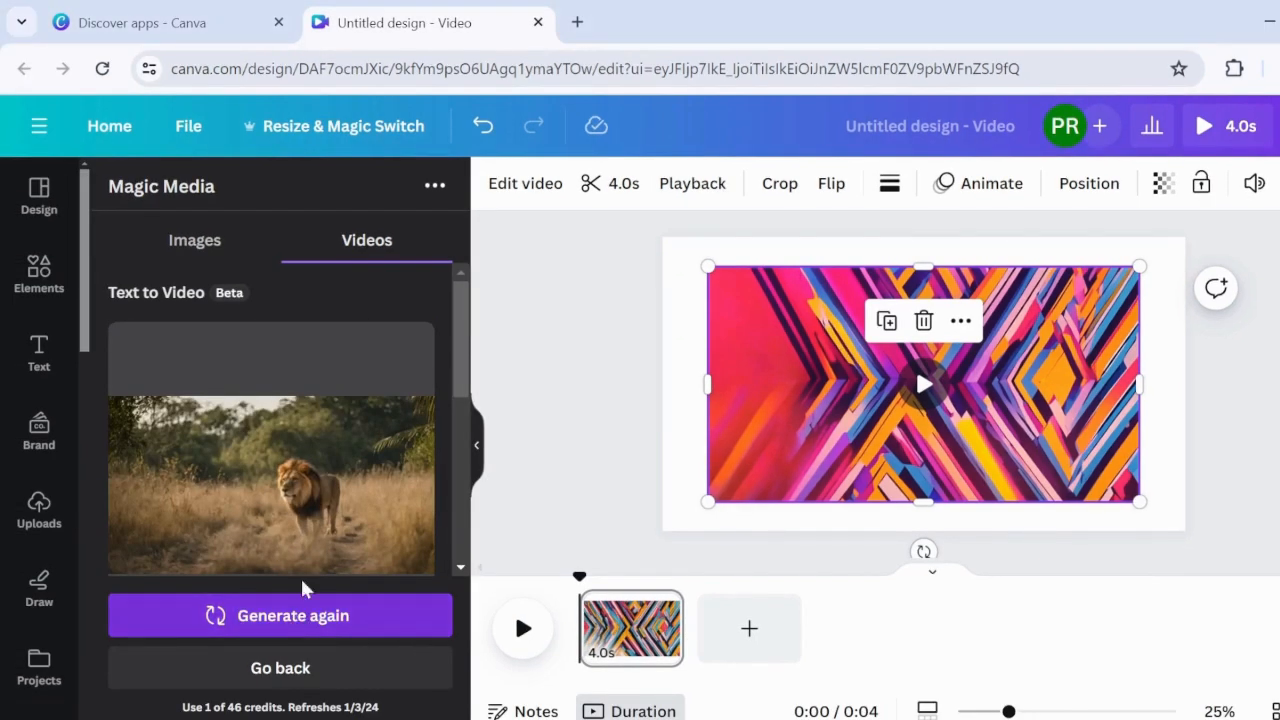
Step: Replace the pop art video on the page with the generated lion video
left_click(930, 330)
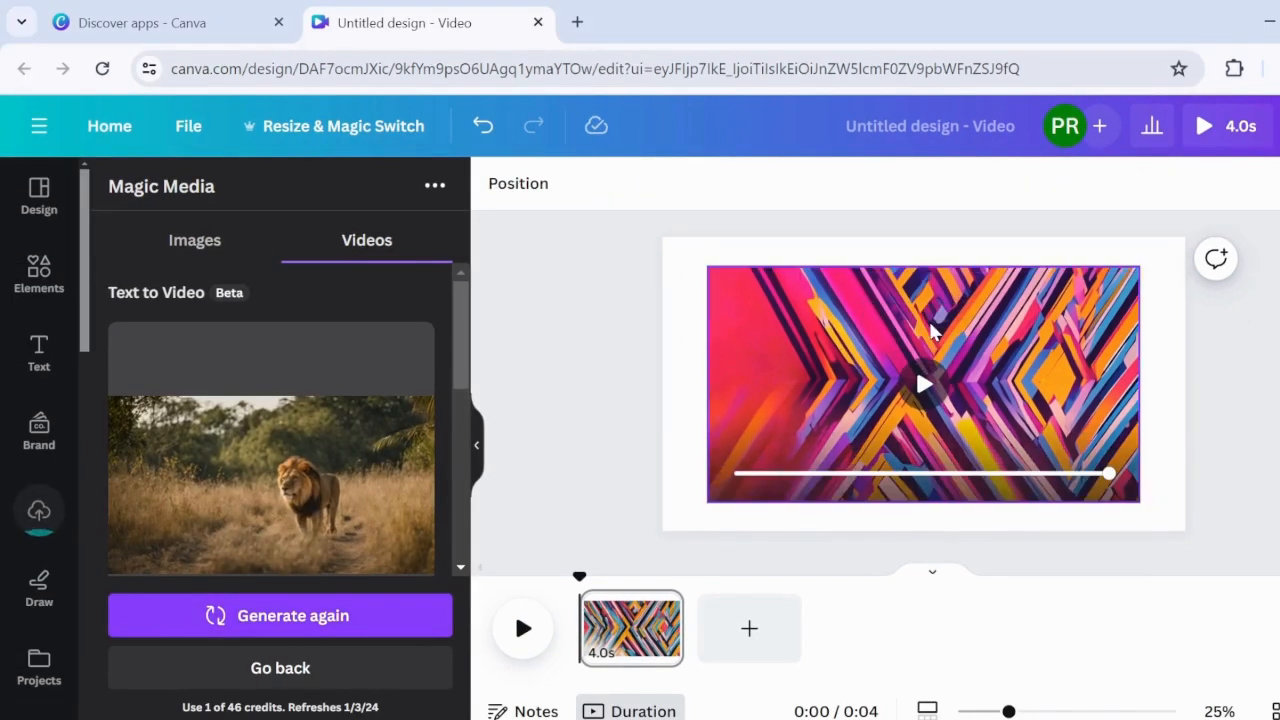
left_click(930, 328)
left_click(926, 320)
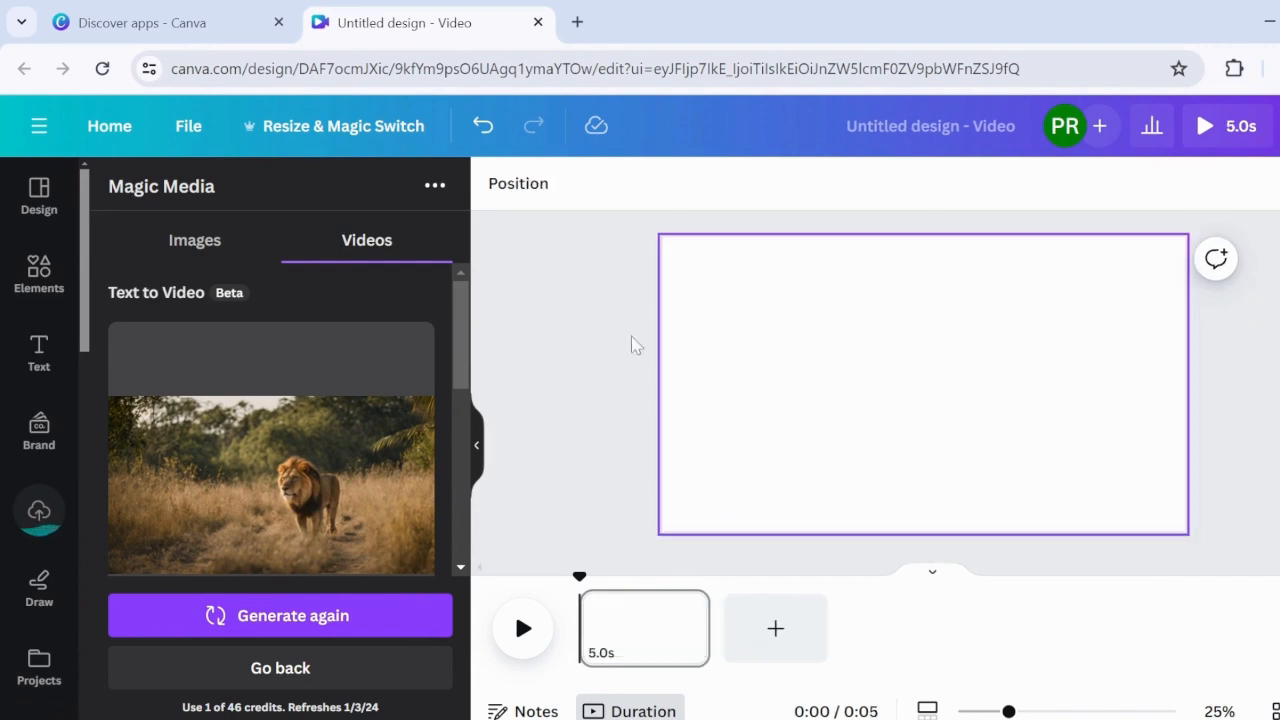
left_click(313, 443)
Step: Enlarge the lion video on all four sides to cover the whole page
left_click_drag(705, 380, 649, 403)
left_click_drag(1183, 380, 1247, 383)
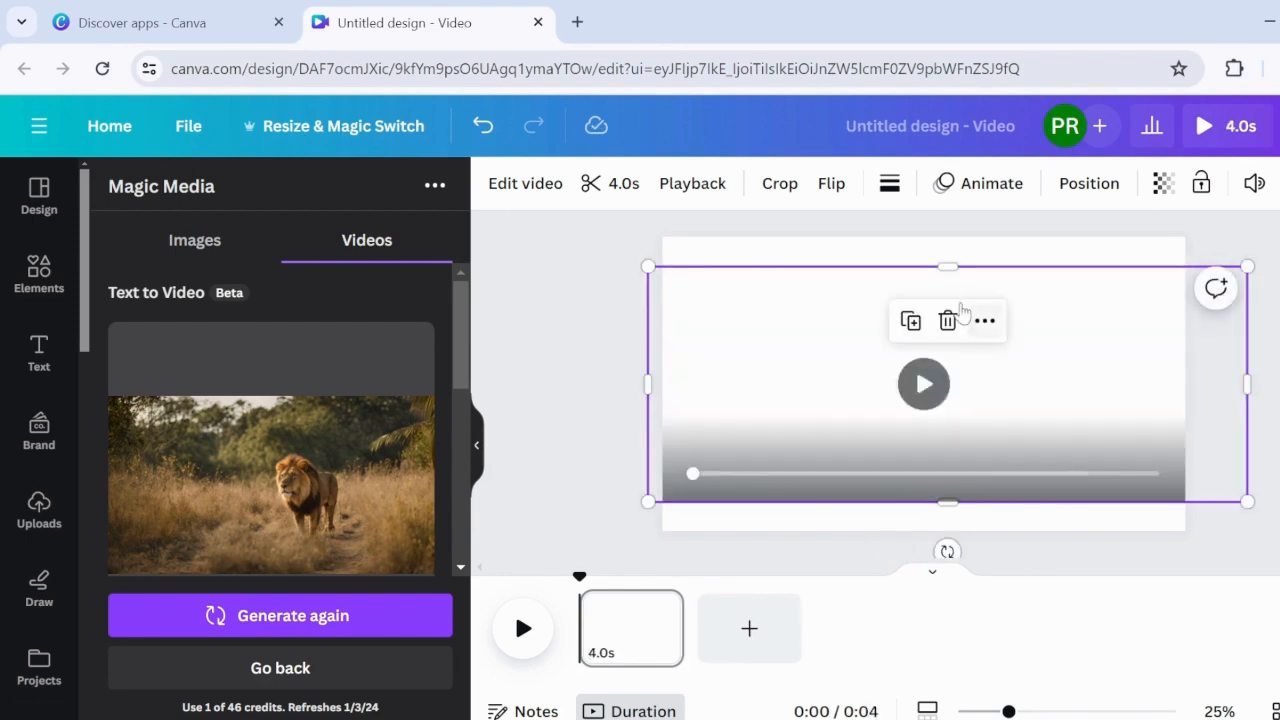
left_click_drag(946, 266, 946, 210)
left_click_drag(914, 503, 912, 557)
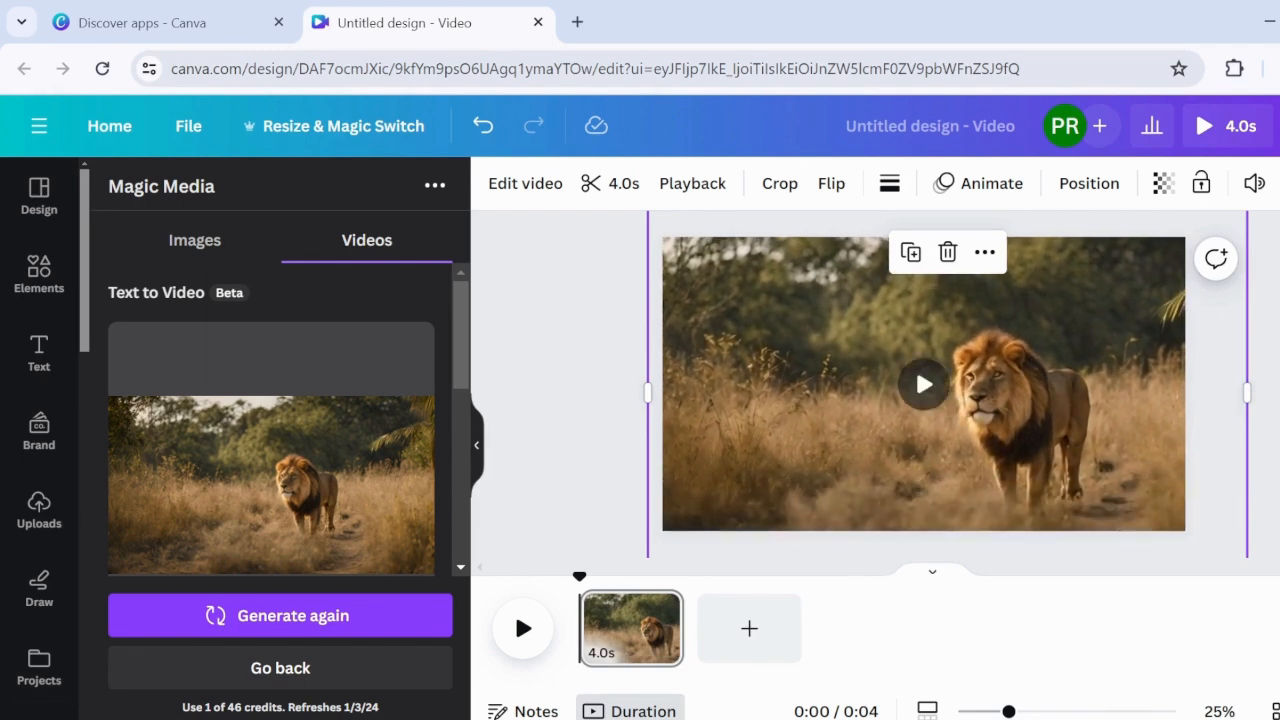
Step: Preview the lion video in full screen and close the preview
key("ctrl+alt+p")
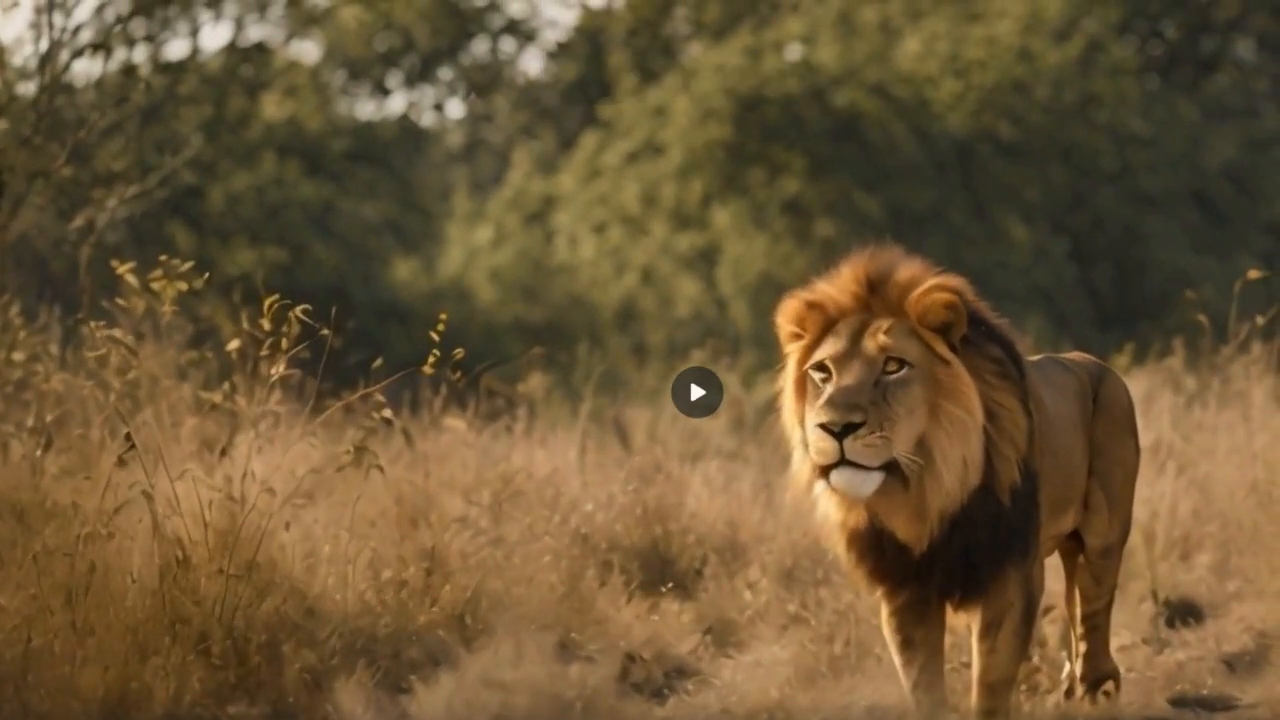
key("Escape")
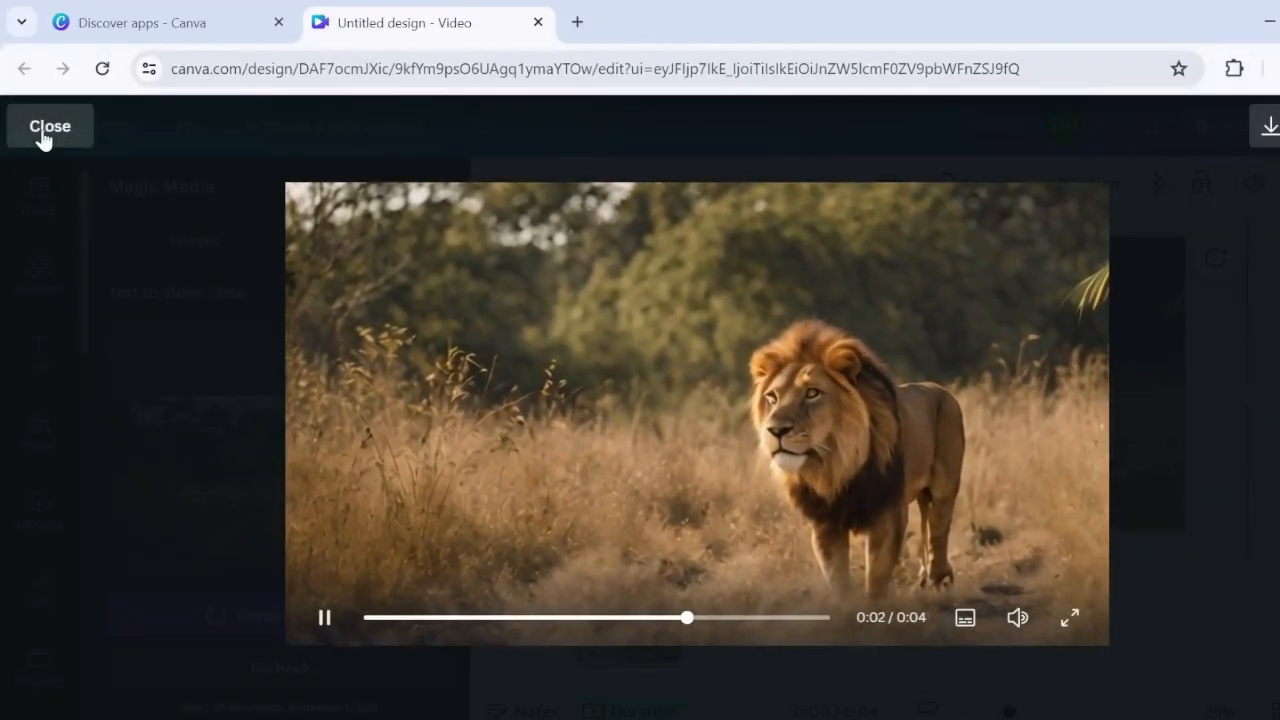
left_click(42, 128)
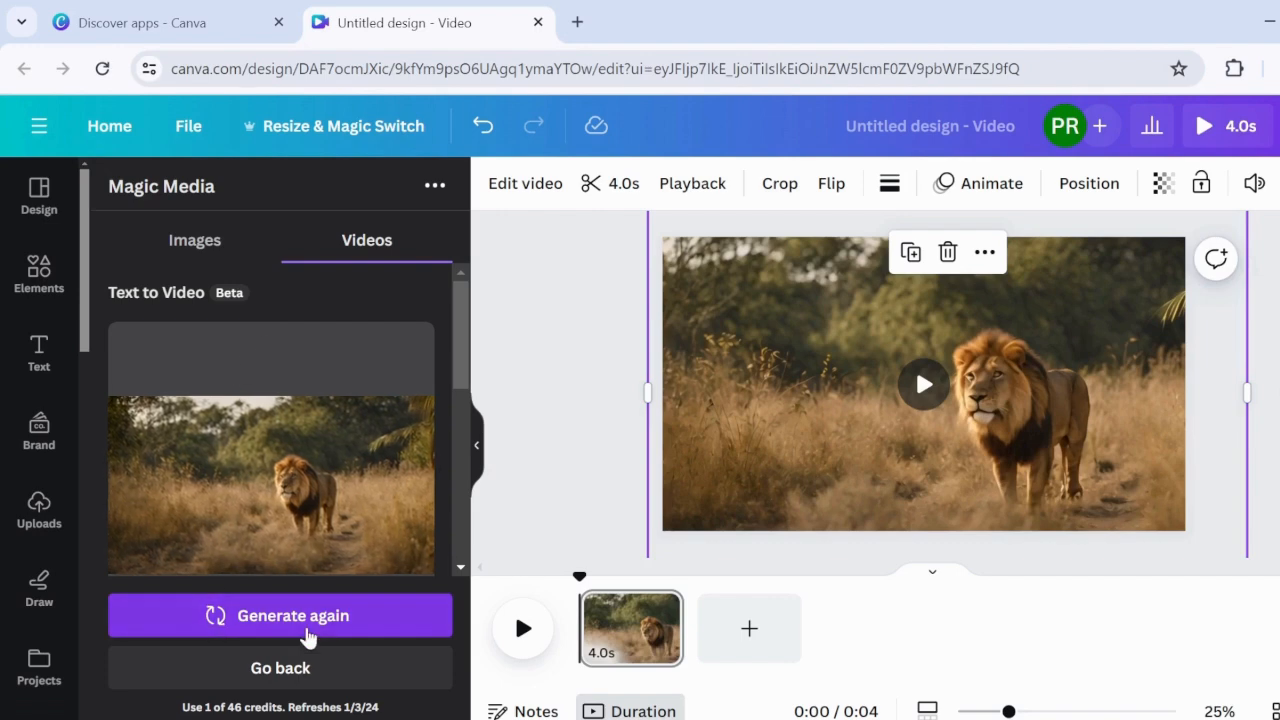
Step: Generate a new Magic Media video from the prompt "low angle shoot of racing car"
left_click(279, 667)
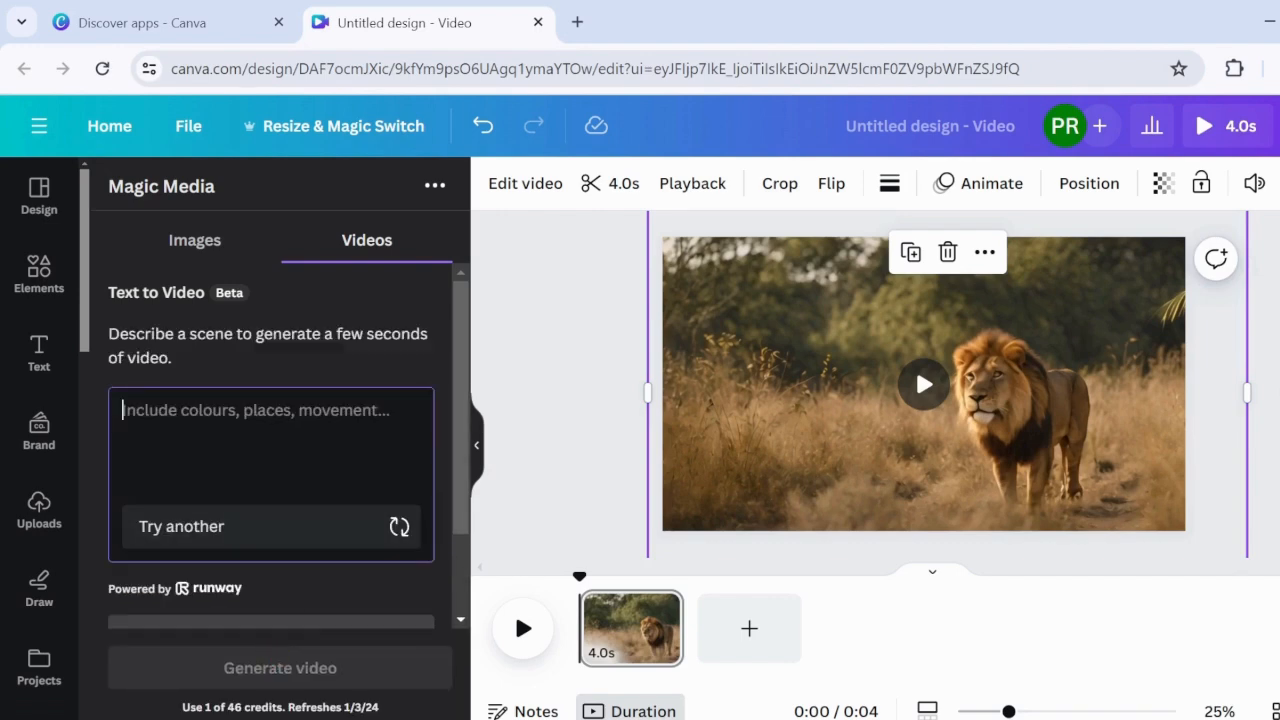
type("low angle shoot of racing car")
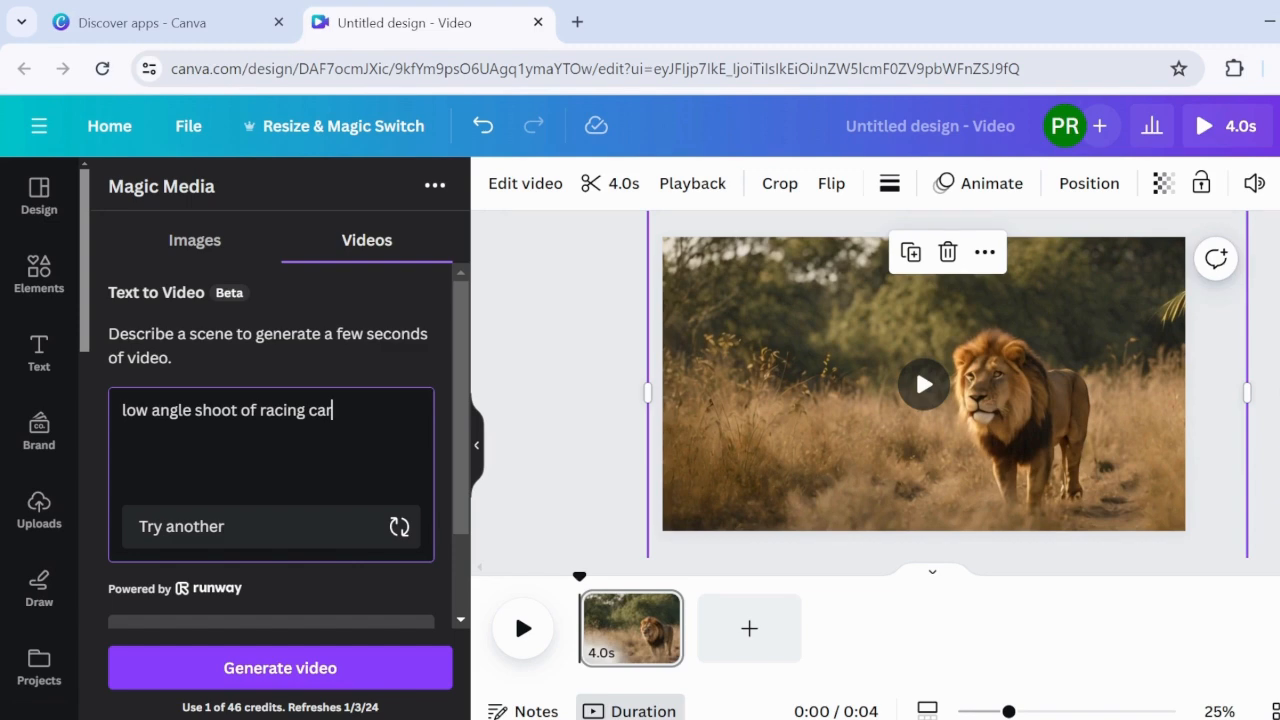
left_click(330, 667)
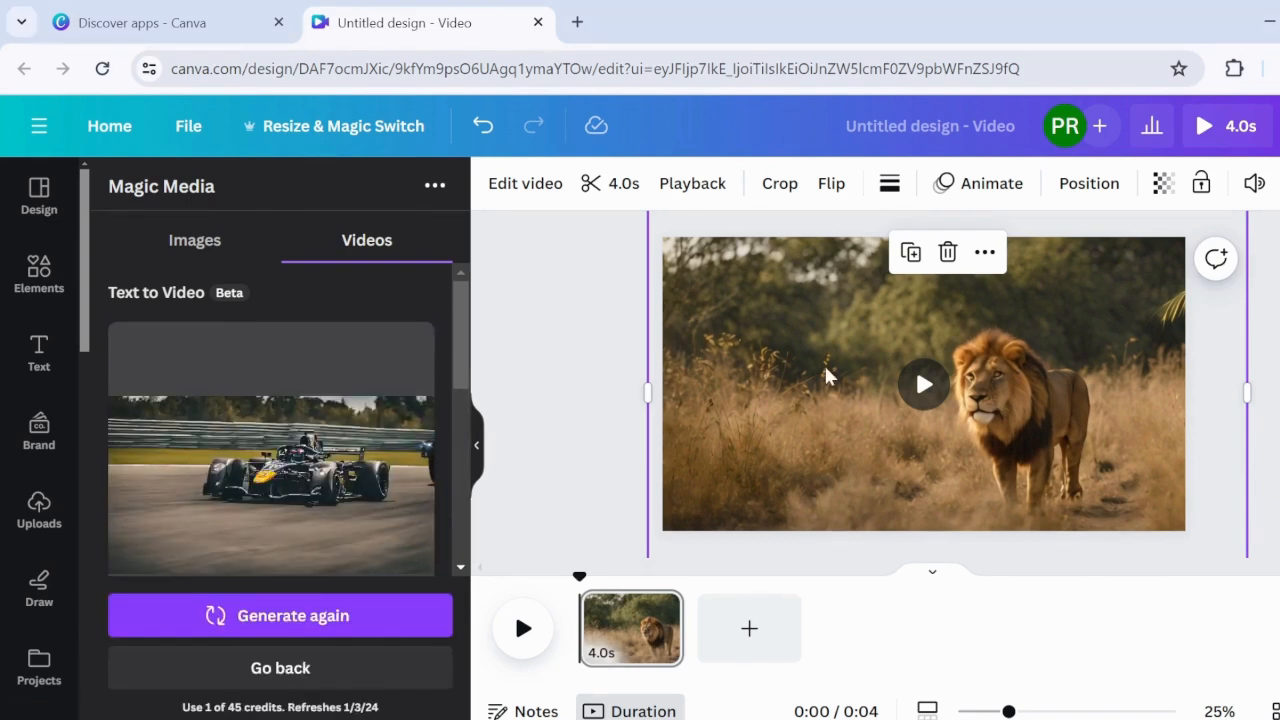
Step: Delete the lion video from the page and place the generated racing car video there instead
left_click(948, 253)
left_click(943, 500)
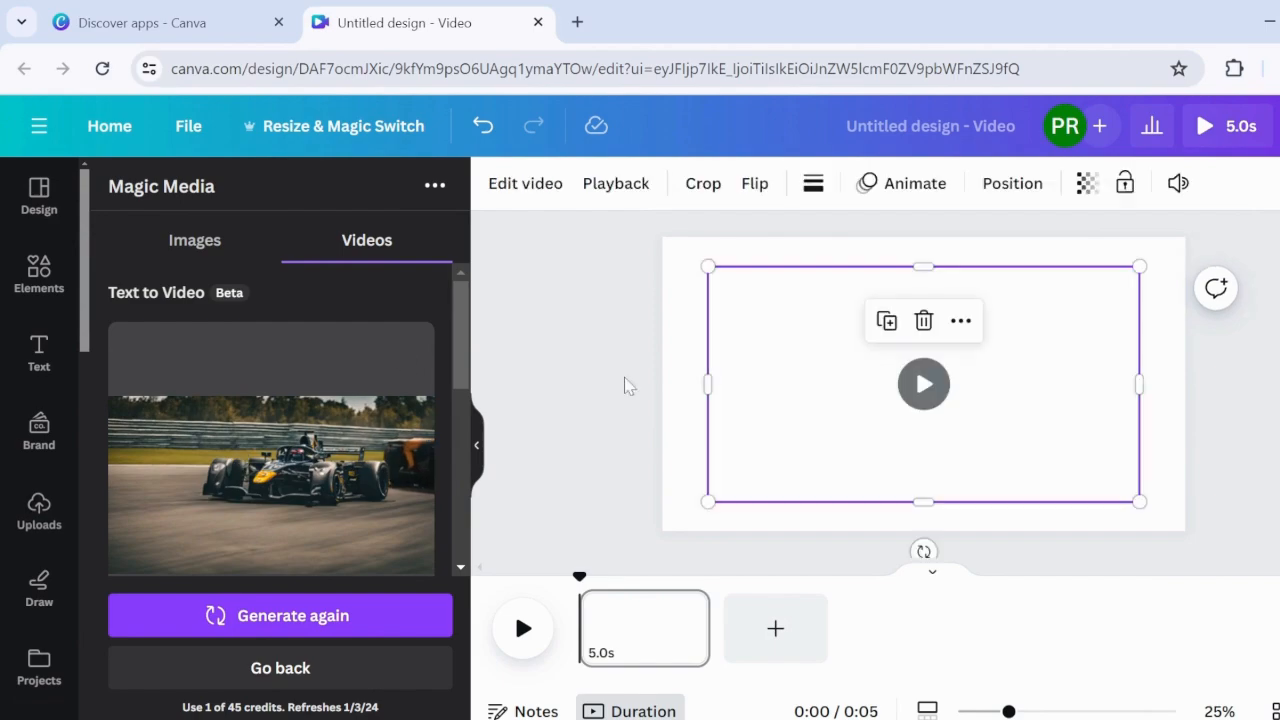
left_click_drag(270, 485, 915, 365)
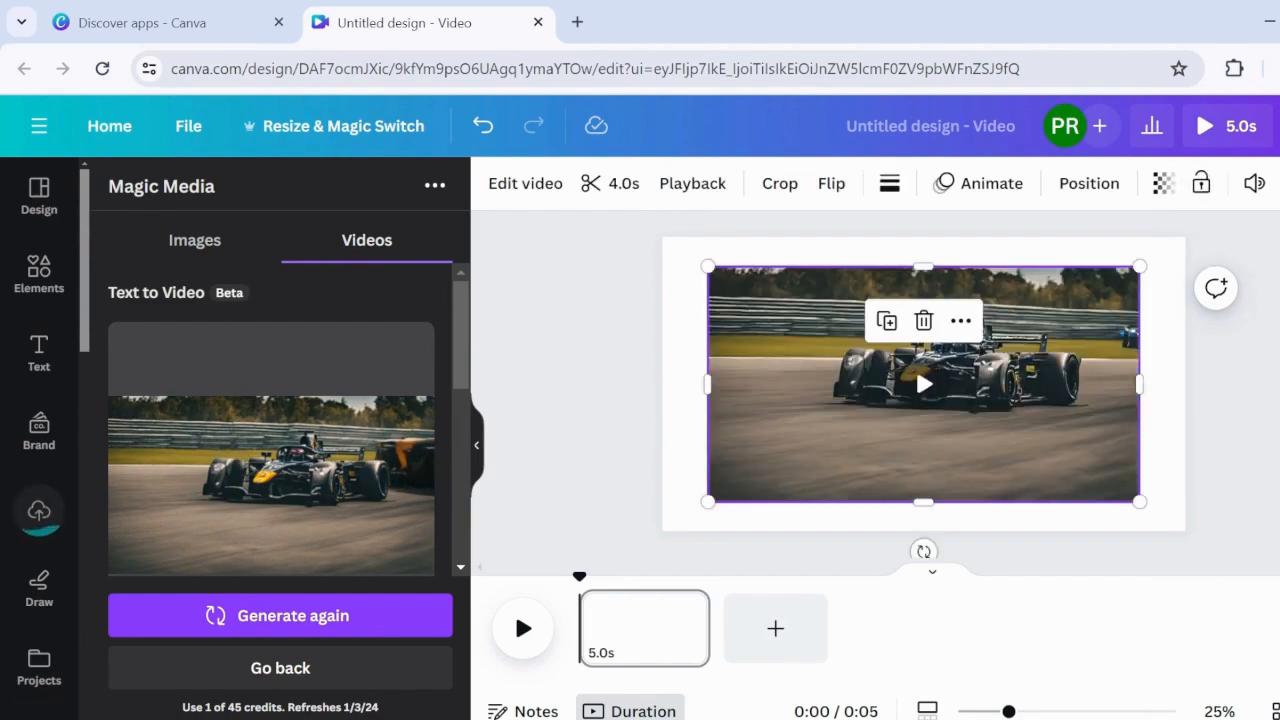
Step: Preview the racing car video in full screen and close the preview
key("ctrl+alt+p")
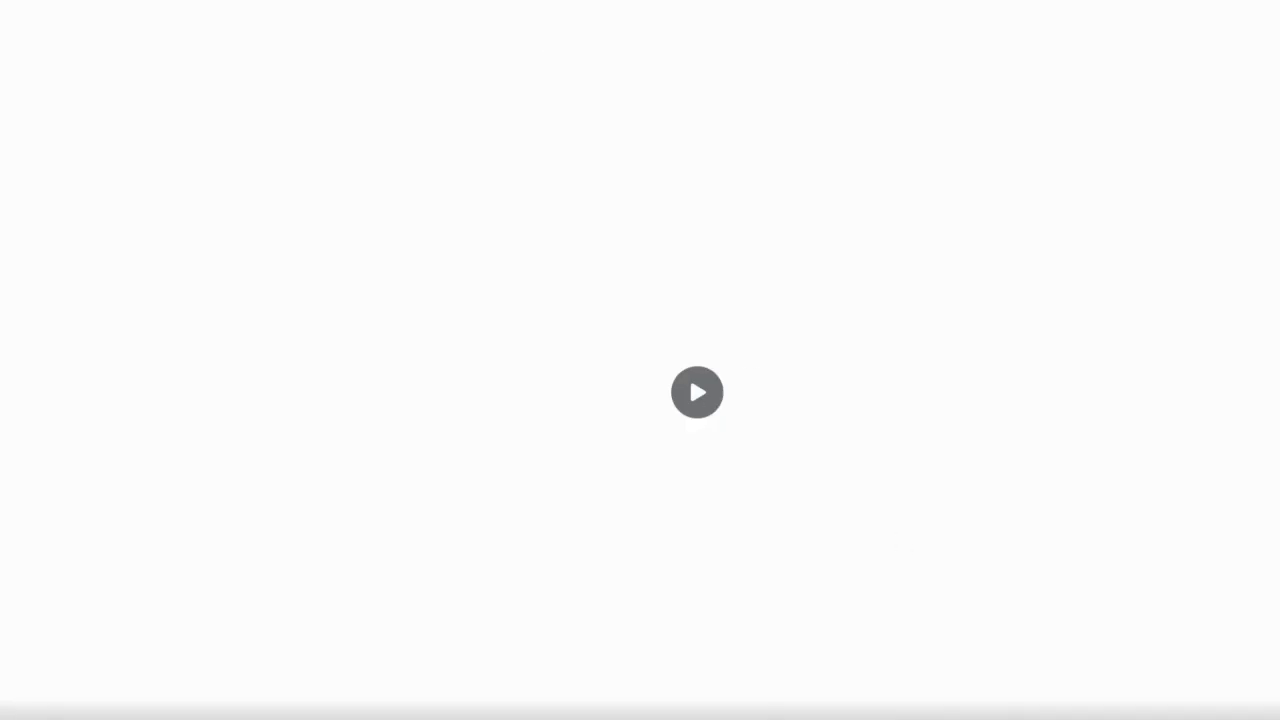
key("Escape")
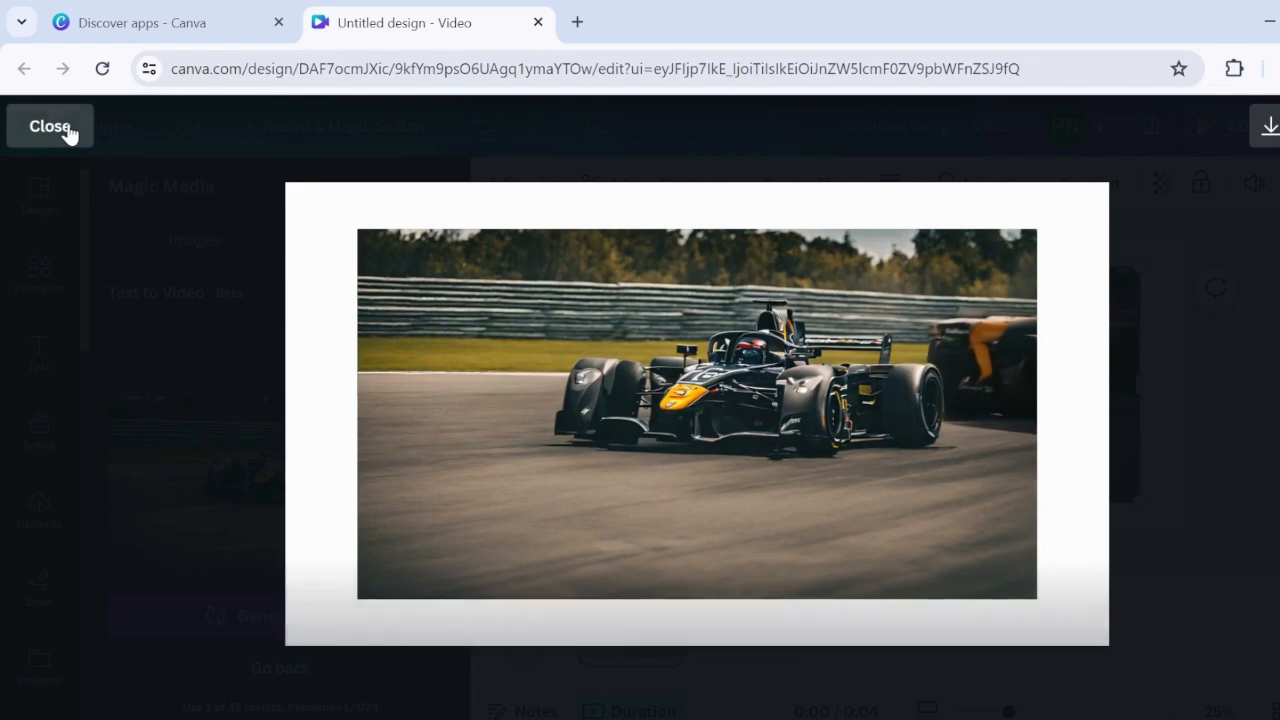
left_click(62, 129)
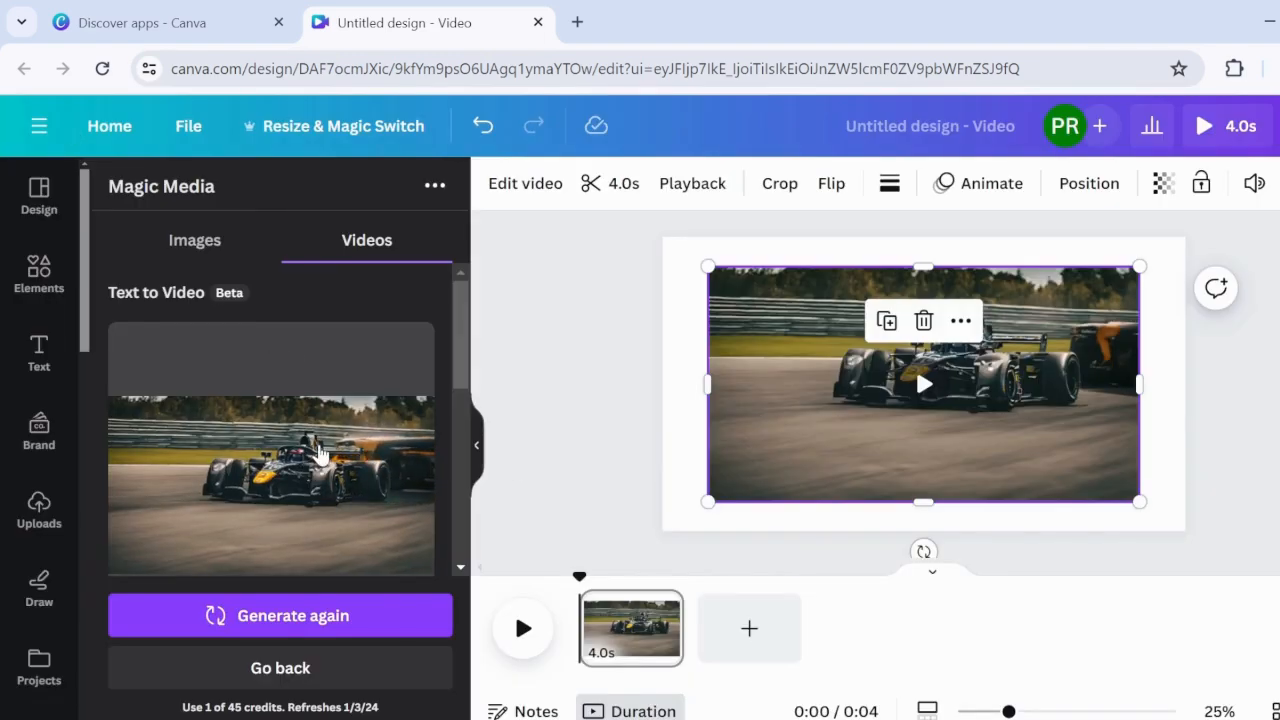
Step: Add a heading reading "MY RACING CAR" and position it over the video, below the racing car
left_click(42, 350)
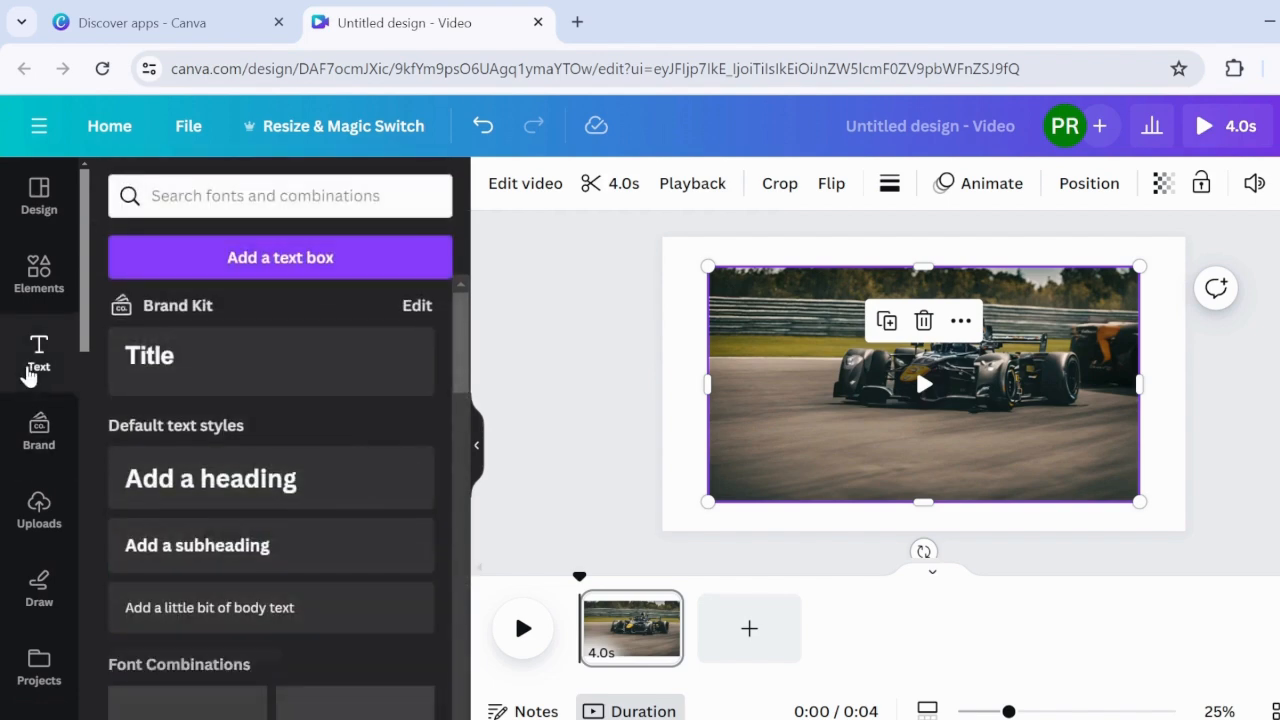
left_click(193, 480)
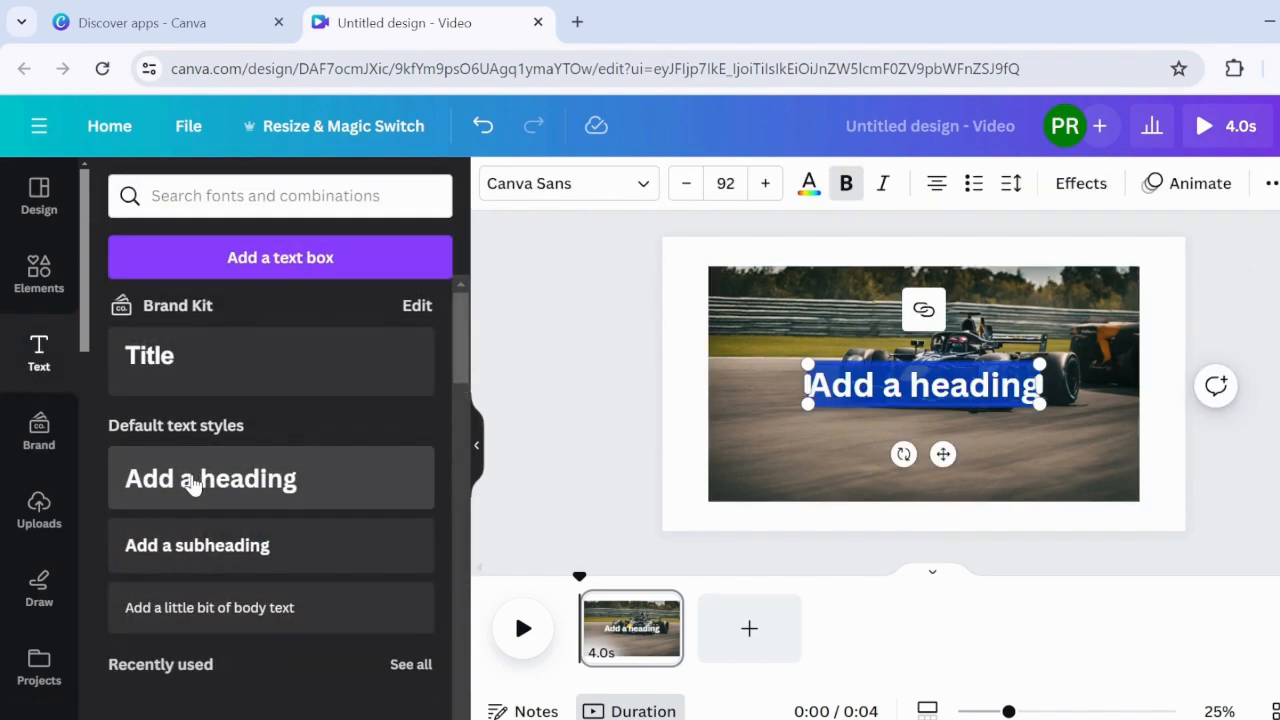
type("MY RACING CAR")
left_click_drag(946, 454, 902, 382)
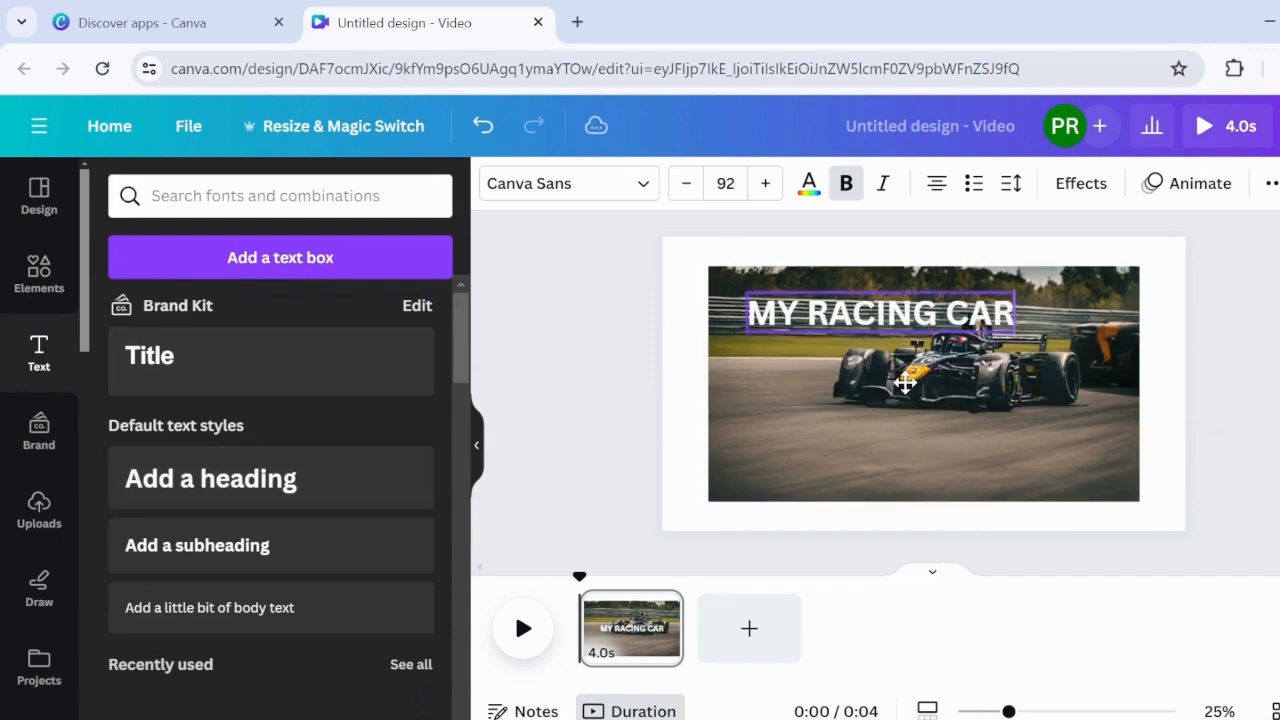
left_click(532, 338)
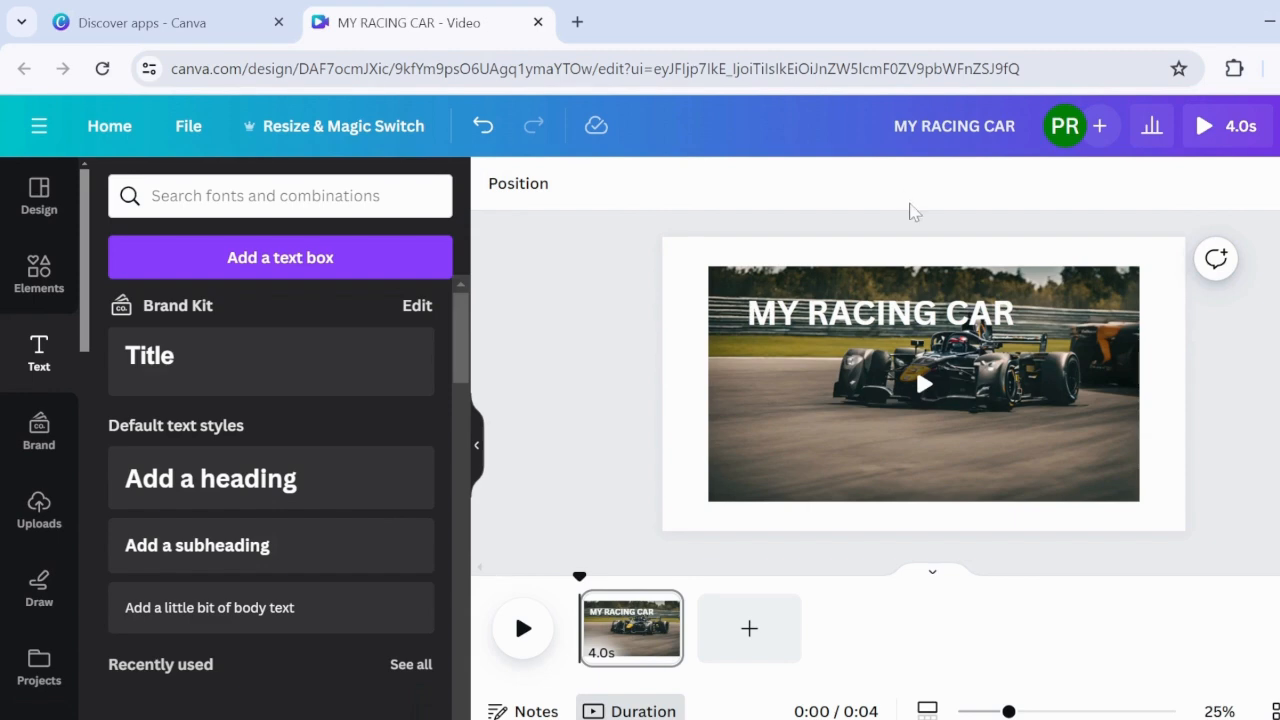
left_click_drag(853, 300, 849, 423)
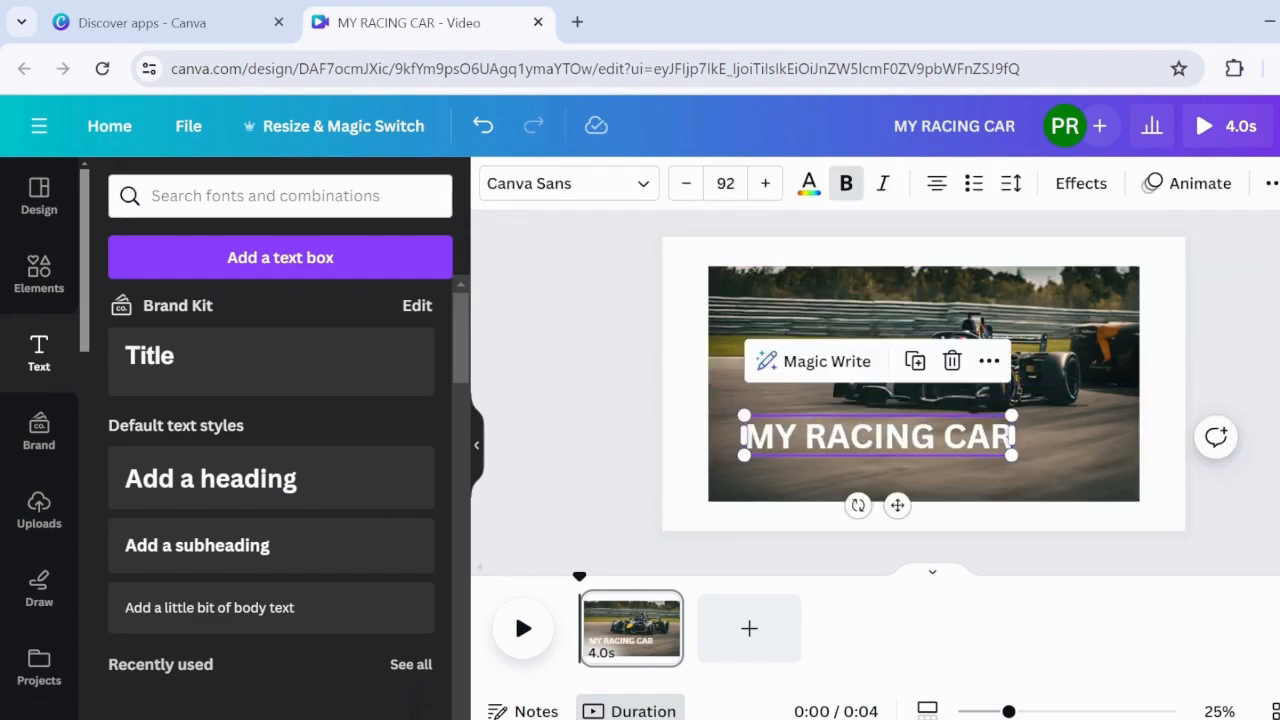
left_click(265, 196)
left_click(38, 210)
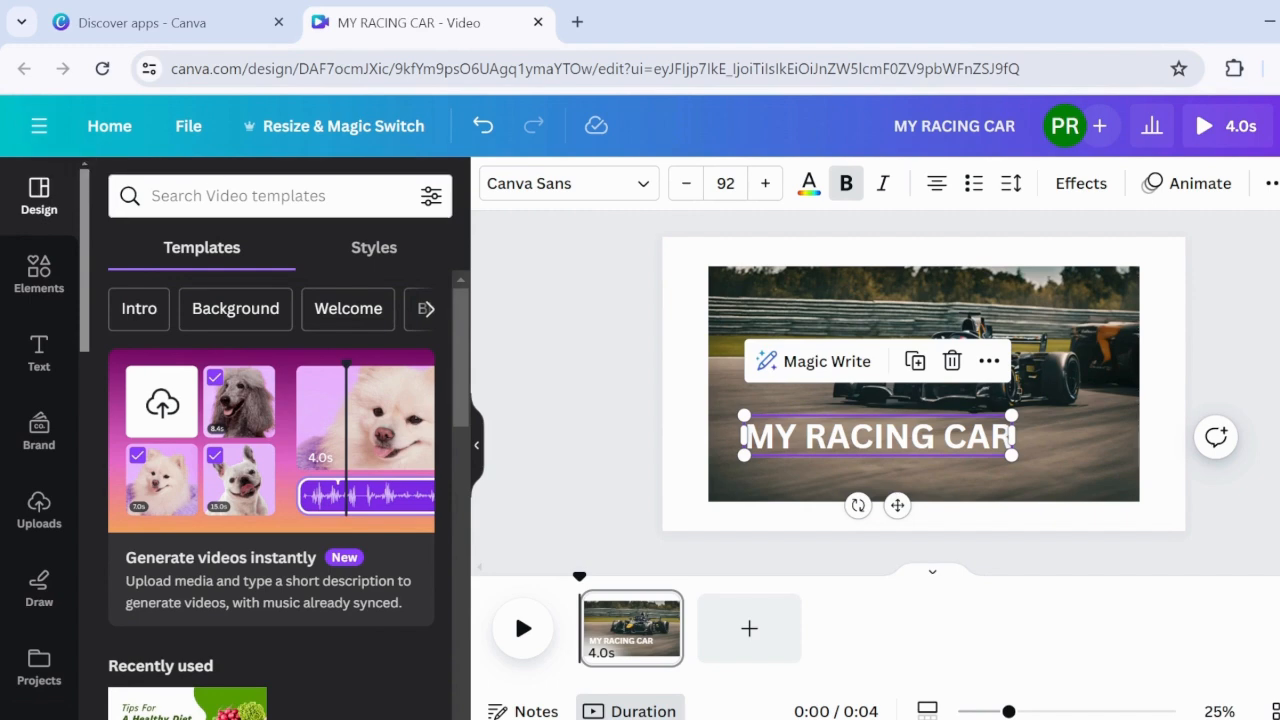
scroll(67, 369, "down", 8)
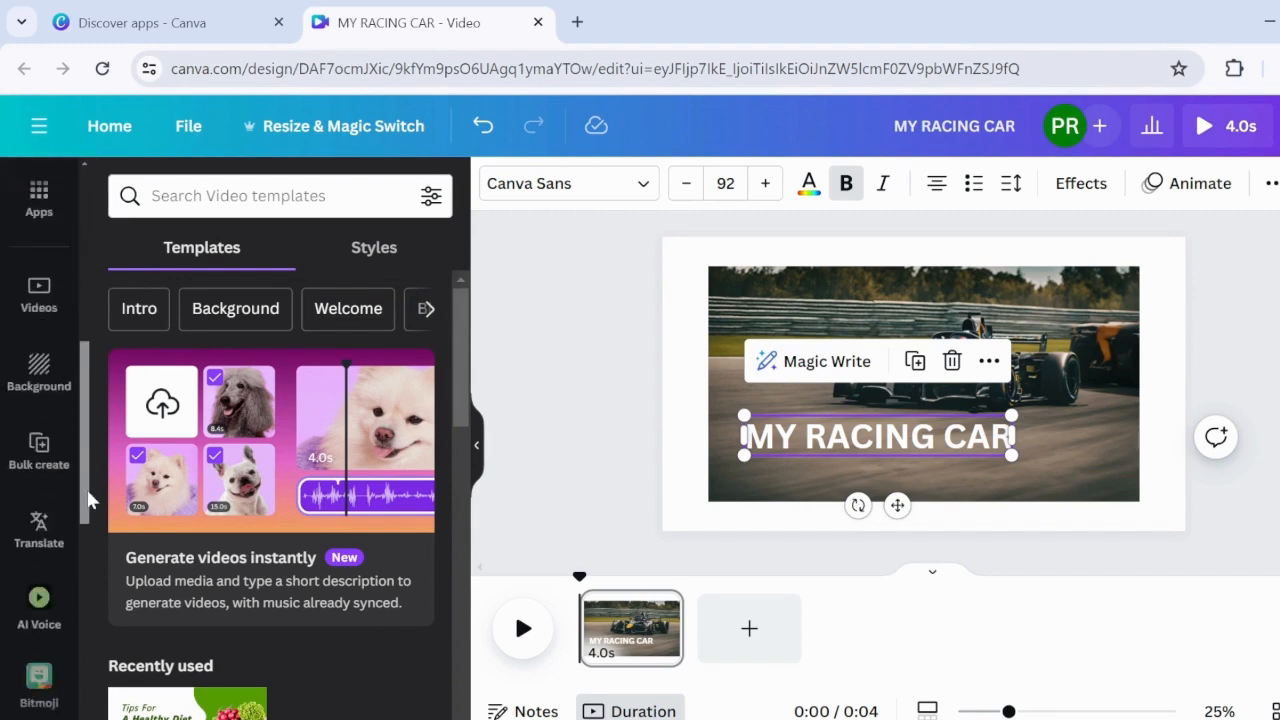
mouse_move(98, 549)
left_mouse_down()
mouse_move(80, 671)
mouse_move(108, 530)
left_mouse_up()
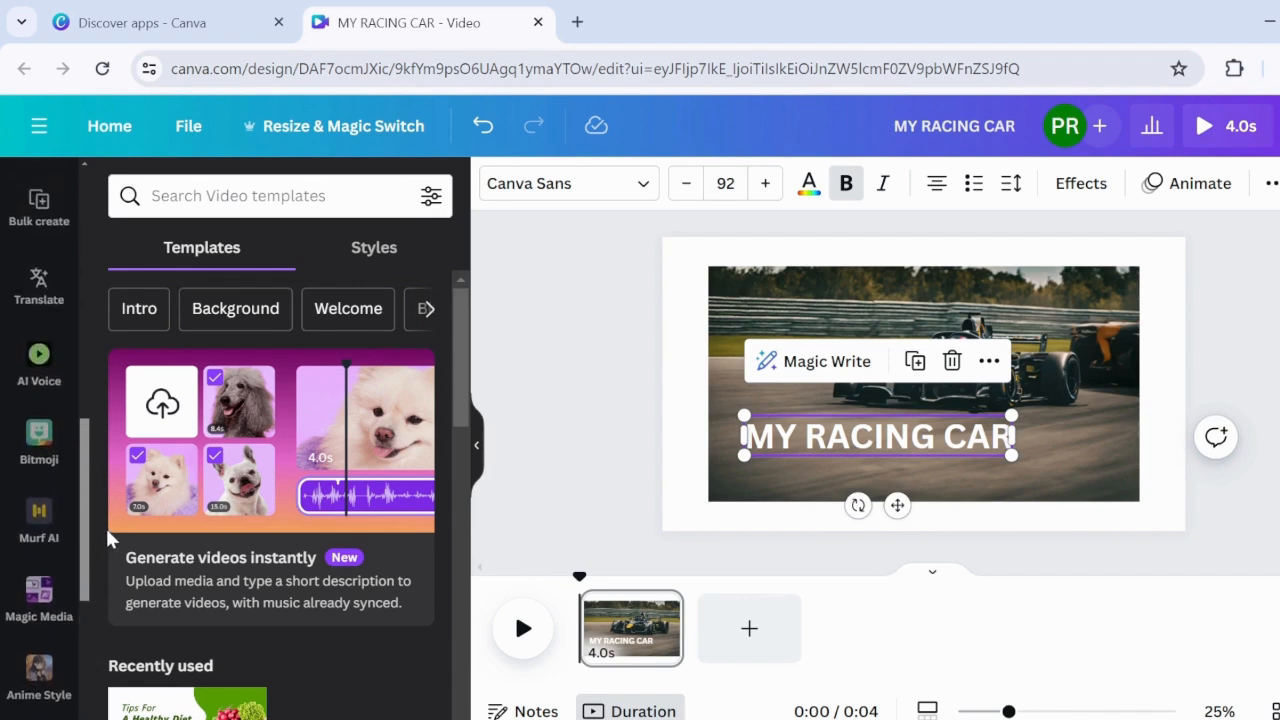
left_click(39, 592)
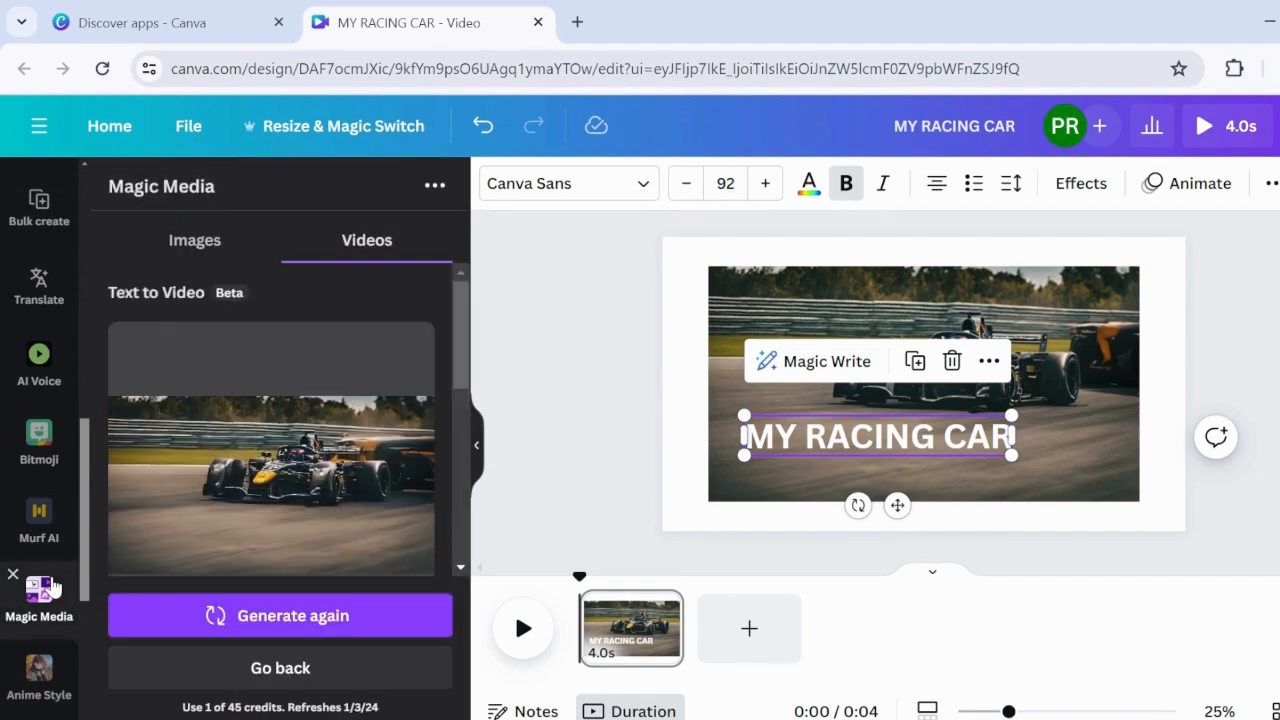
left_click(436, 187)
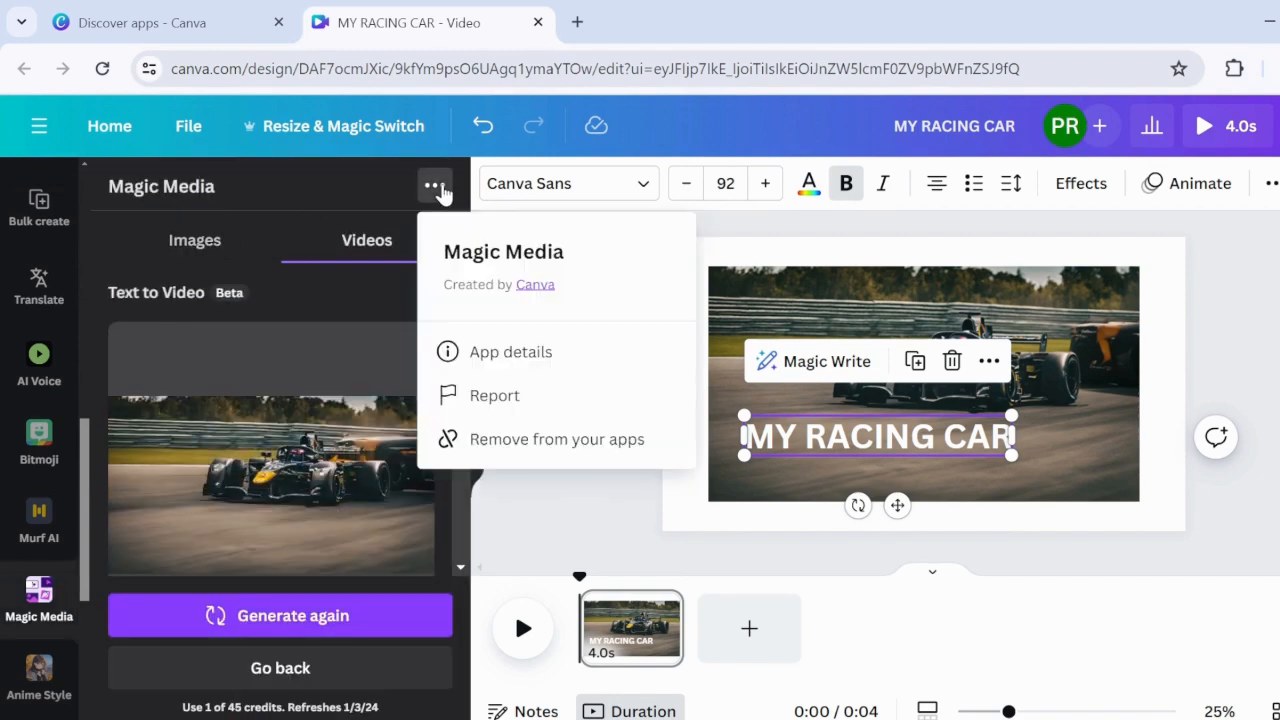
left_click(157, 292)
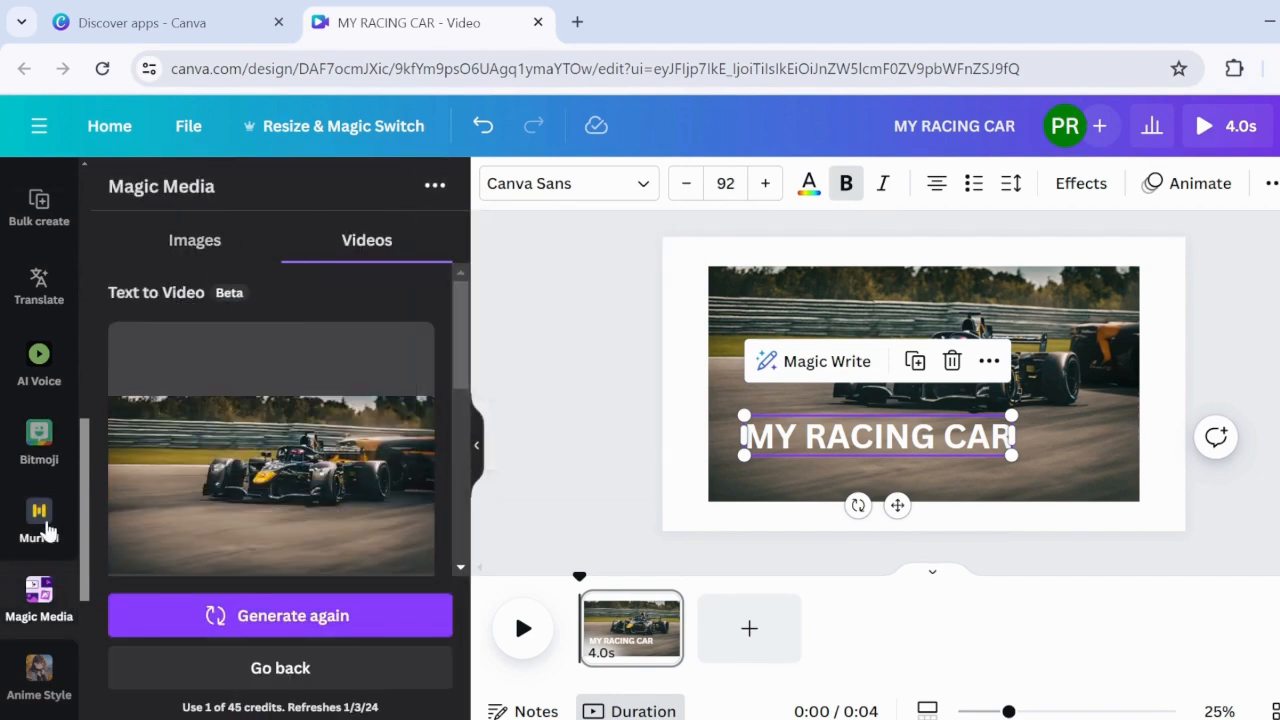
Step: Search the Canva apps for Magic Morph and open that app for the design
left_click_drag(90, 528, 117, 316)
left_click(38, 632)
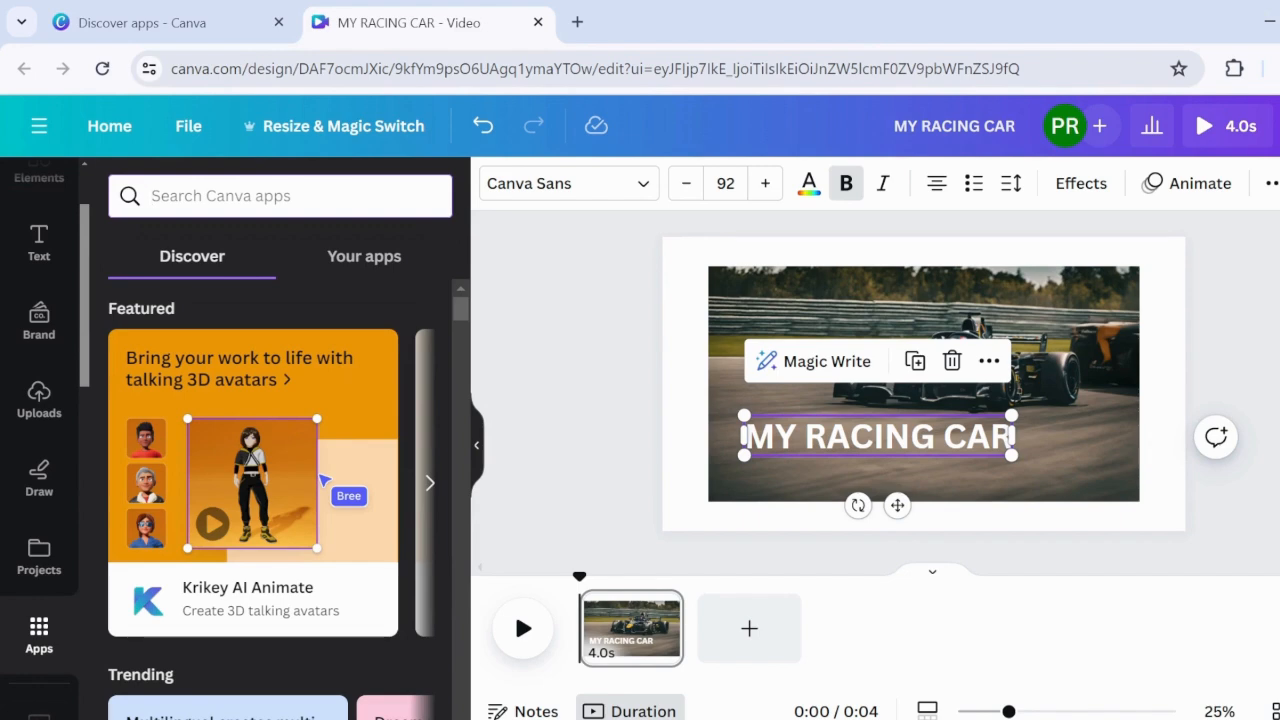
type("MAGIC")
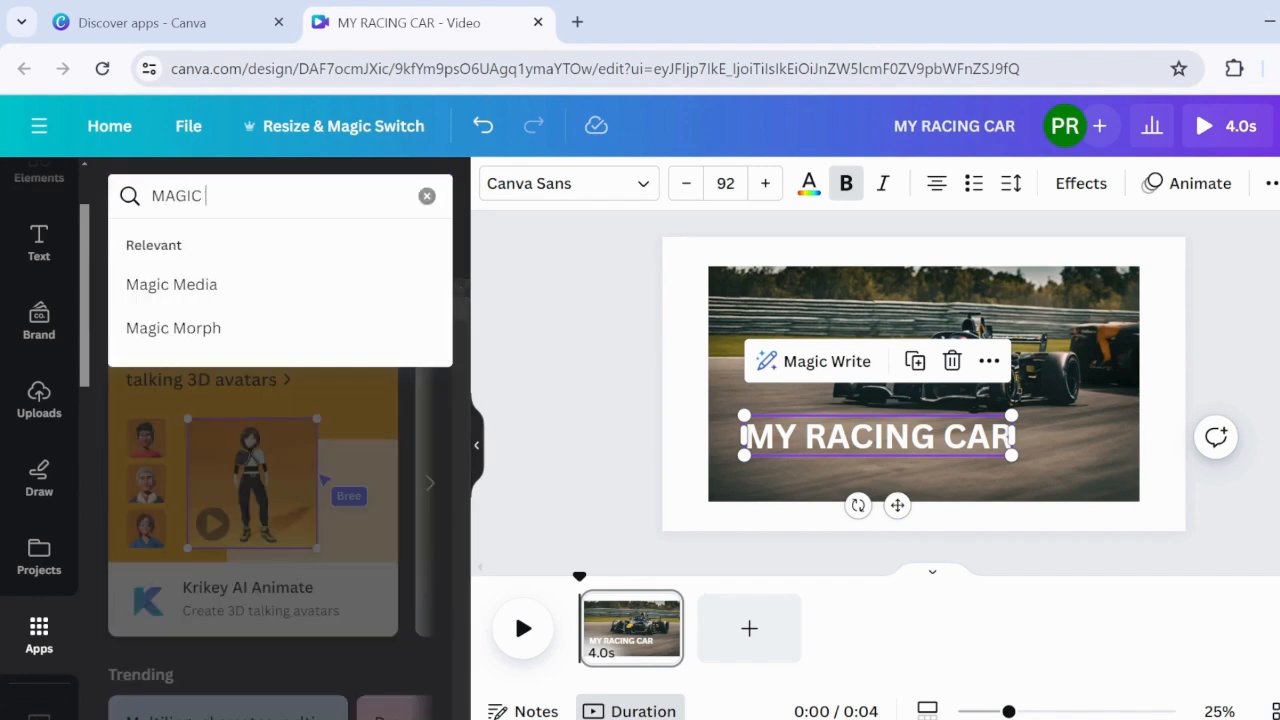
left_click(170, 348)
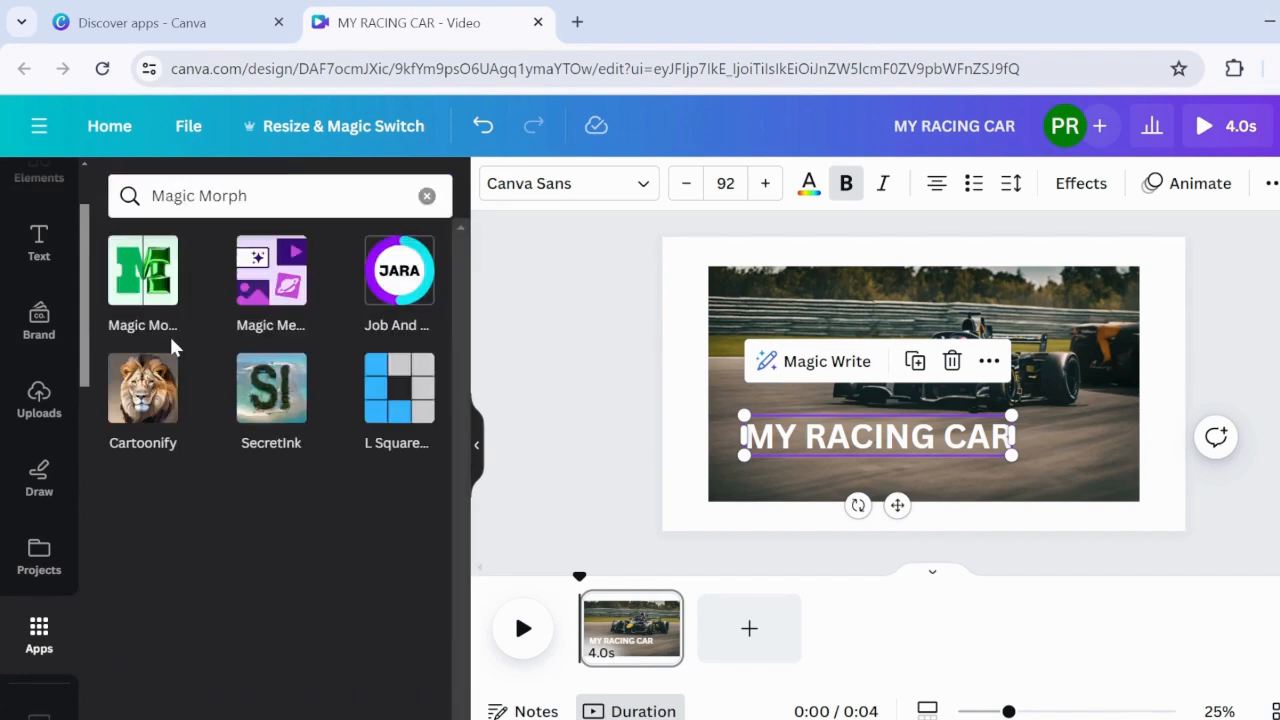
left_click(140, 298)
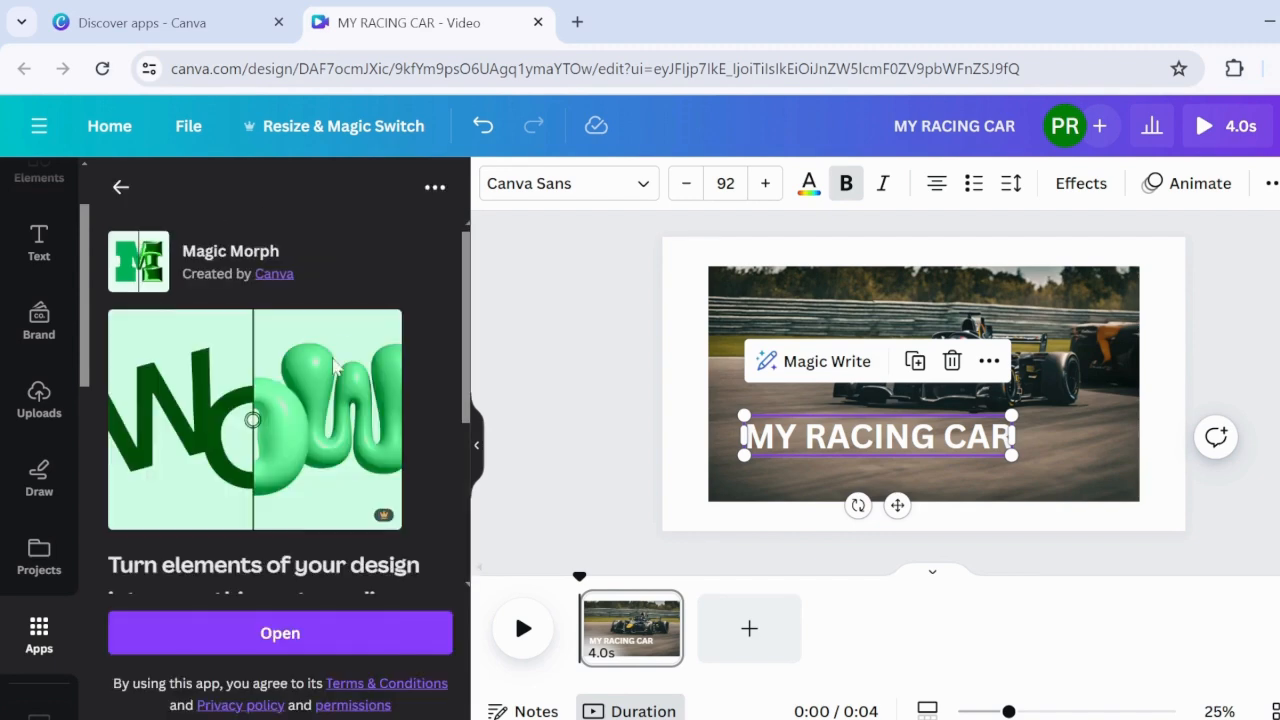
left_click(294, 631)
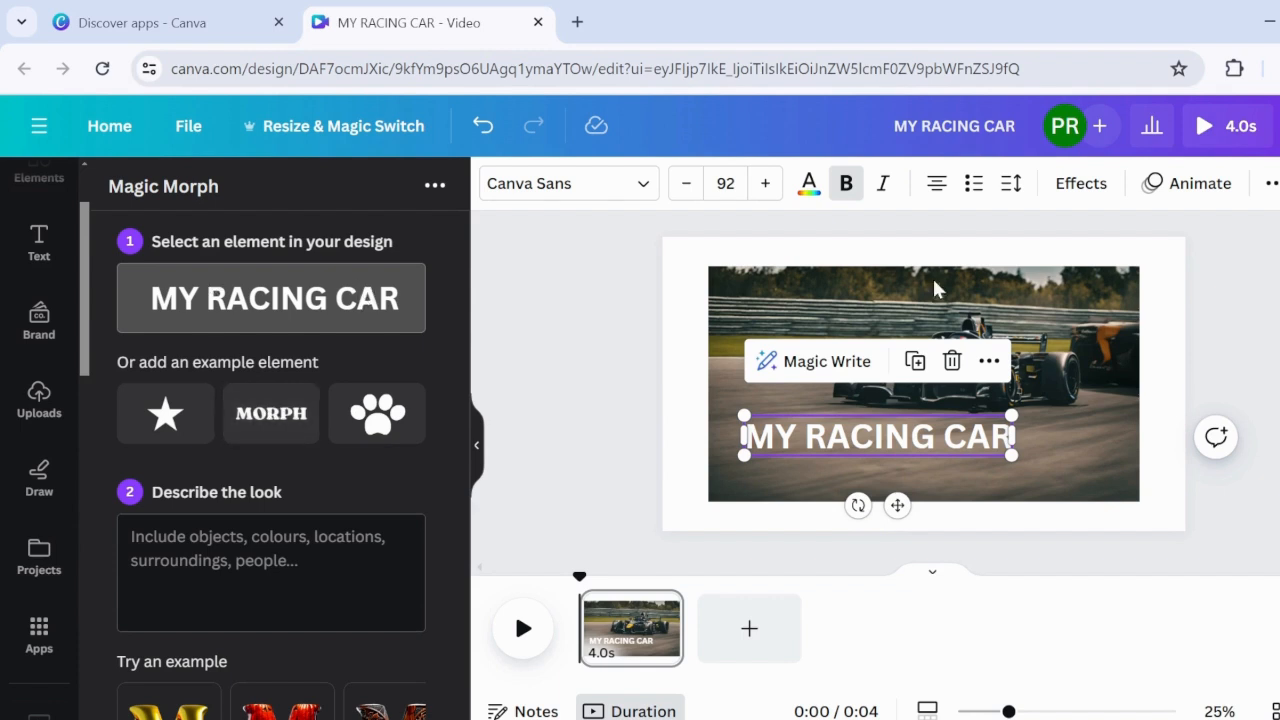
Step: Generate Magic Morph versions of the "MY RACING CAR" heading with the look described as "SO italic"
left_click(990, 435)
left_click_drag(1010, 435, 737, 435)
left_click(335, 518)
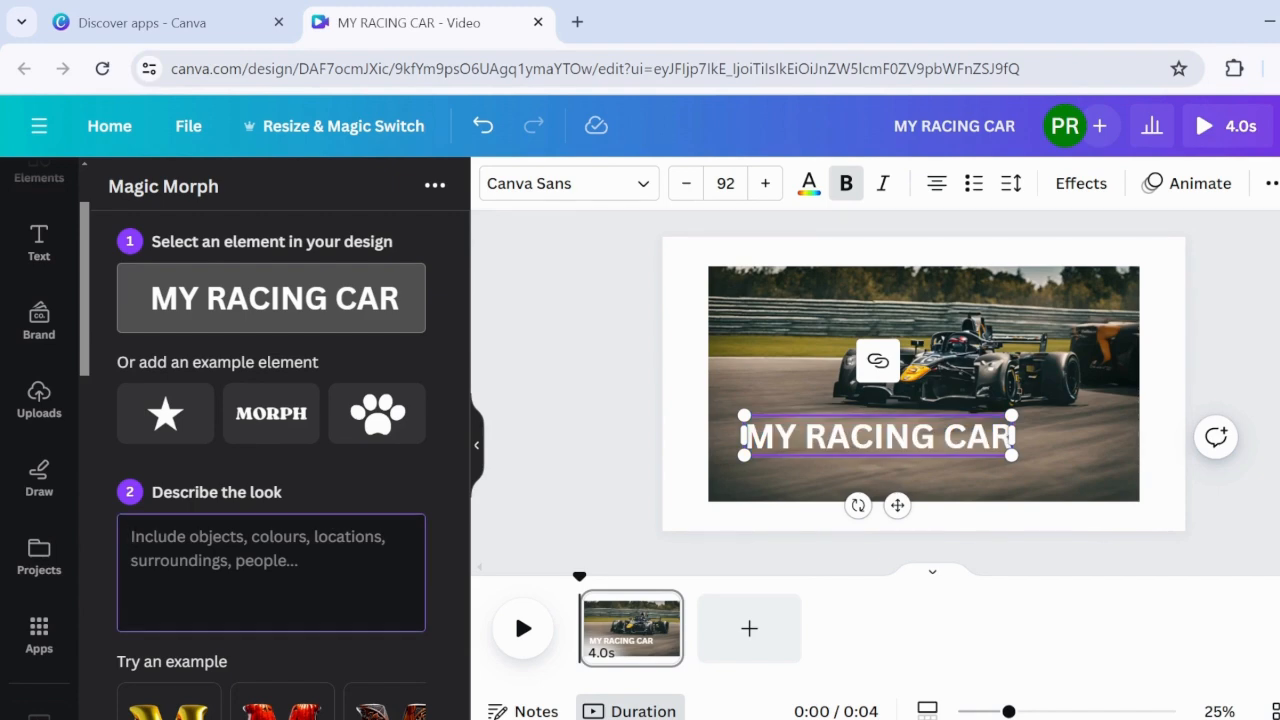
type("so")
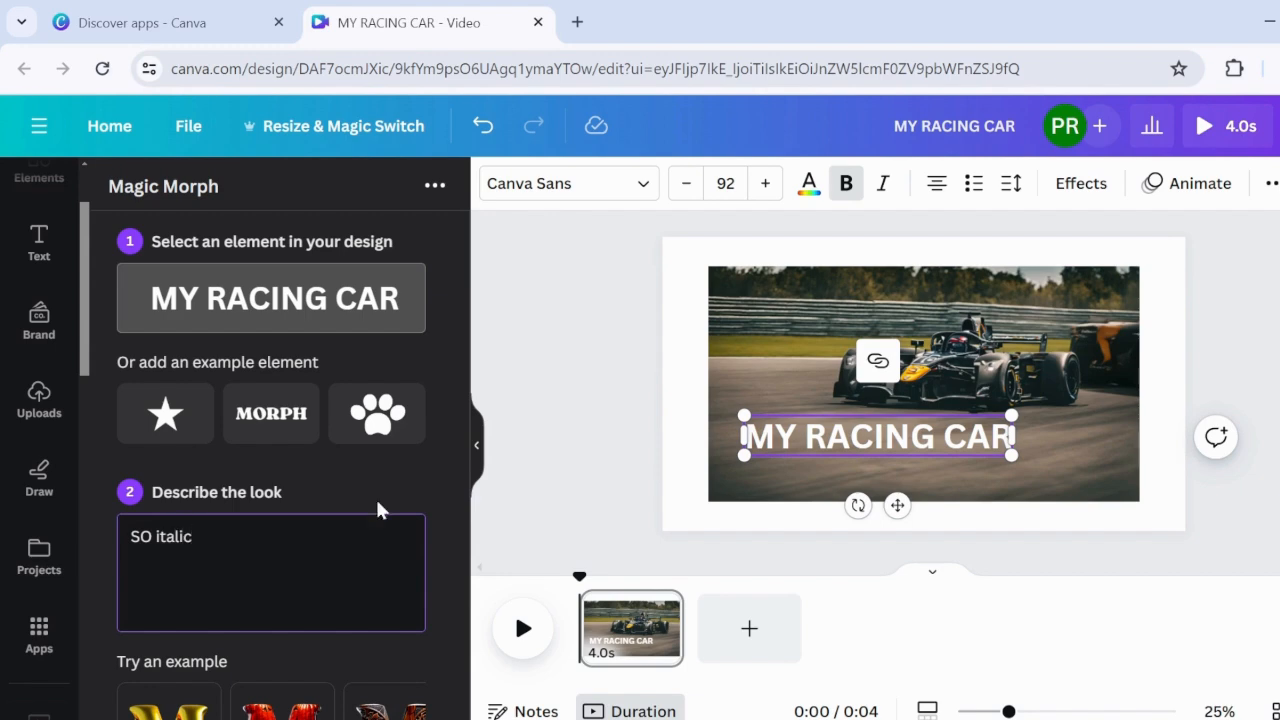
scroll(437, 660, "down", 1)
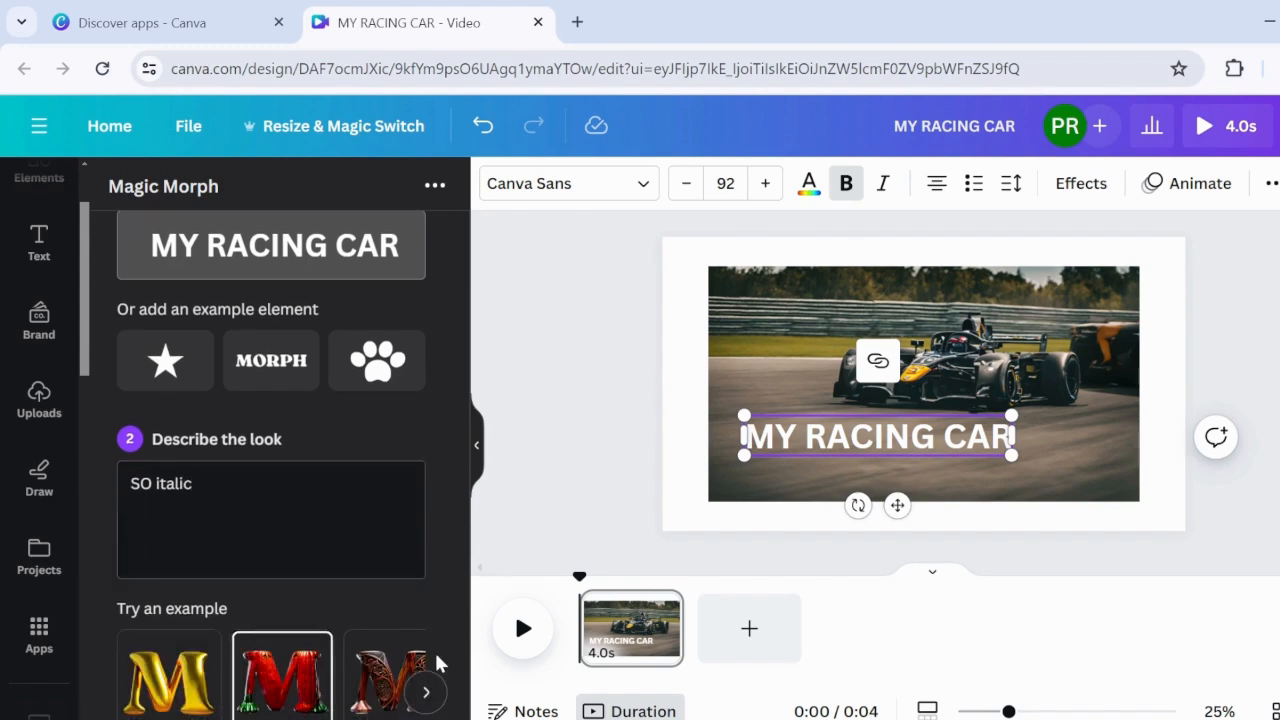
scroll(437, 660, "down", 2)
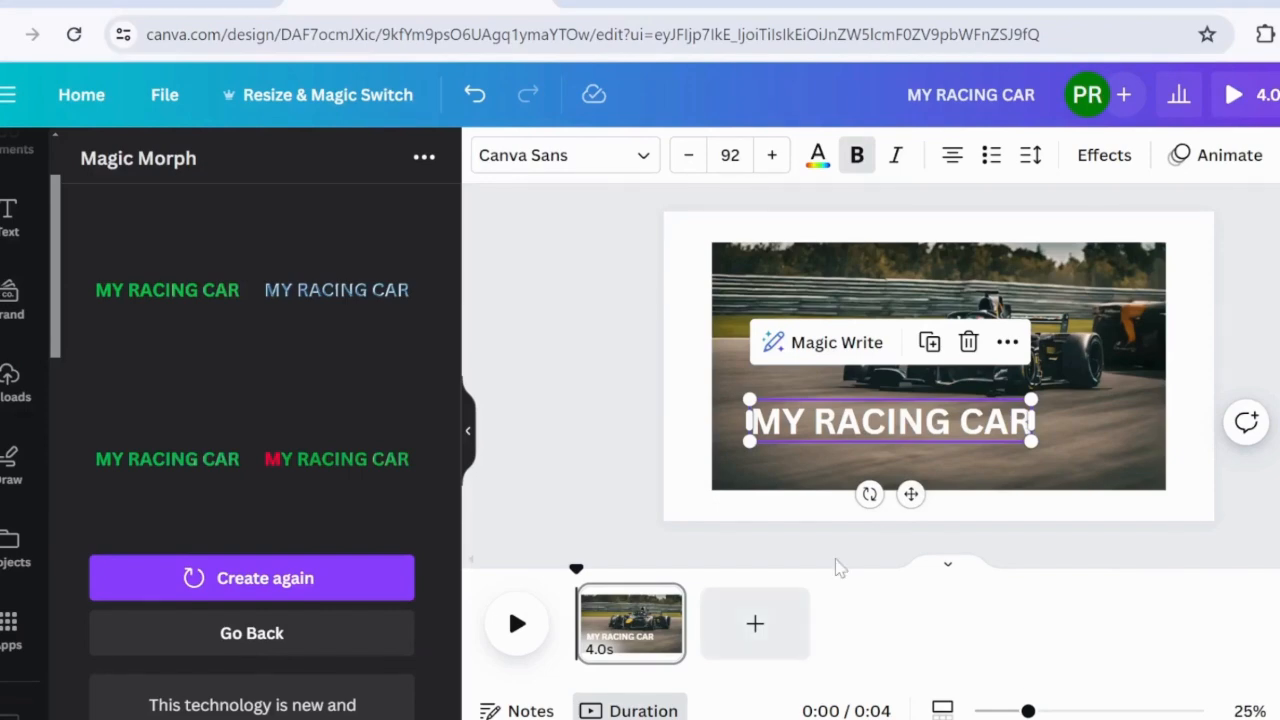
Step: Replace the plain white heading with the light blue morphed "MY RACING CAR" version, placed over the video below the car
left_click(369, 300)
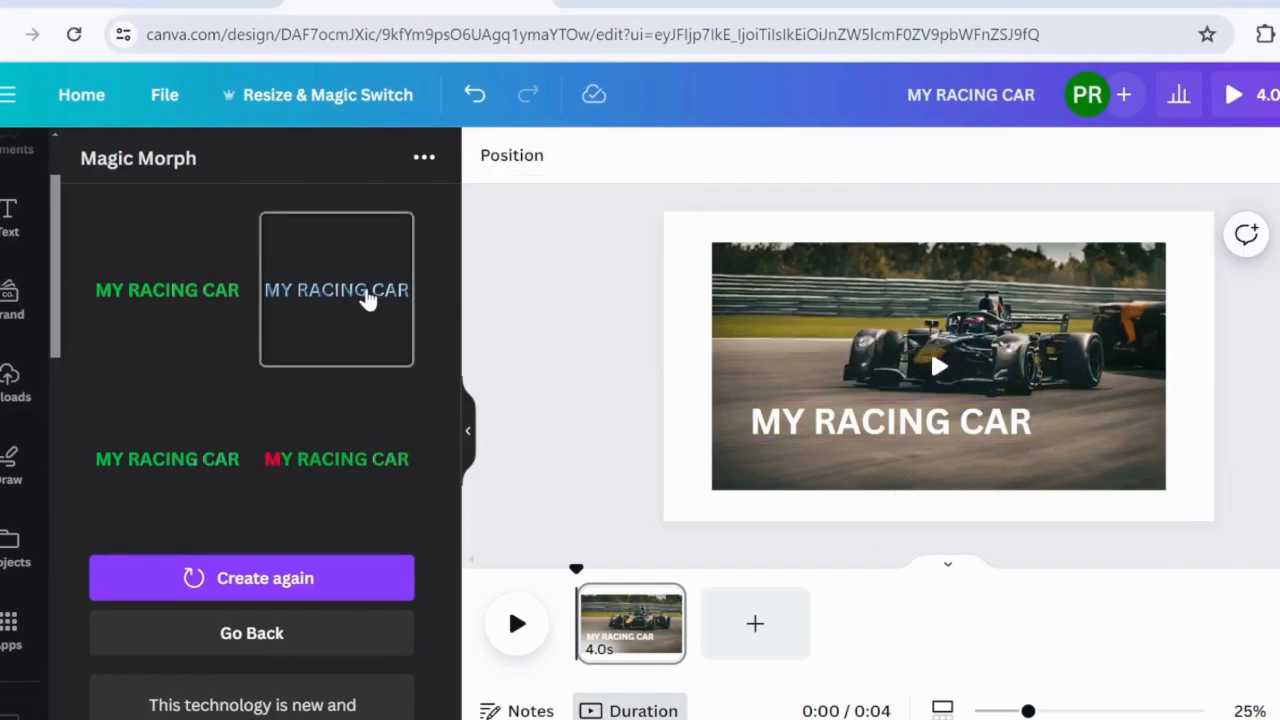
left_click(989, 430)
key("Delete")
left_click_drag(1007, 376, 997, 446)
key("Delete")
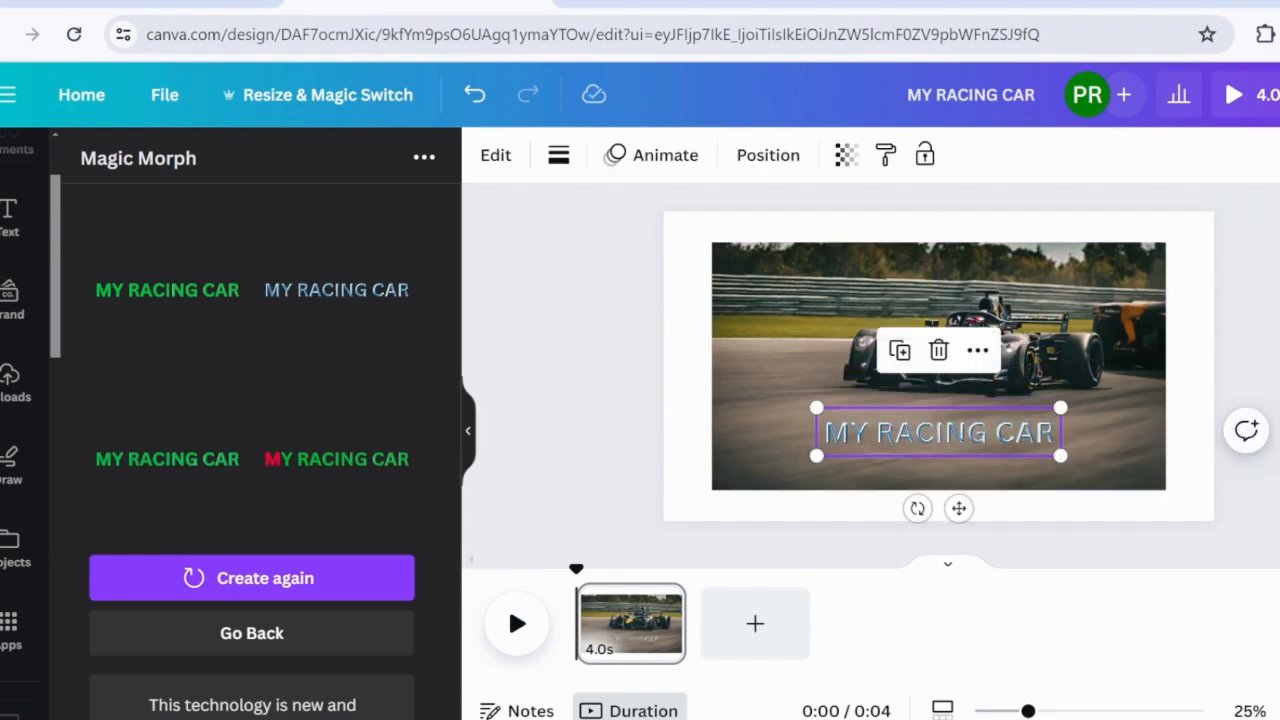
key("Escape")
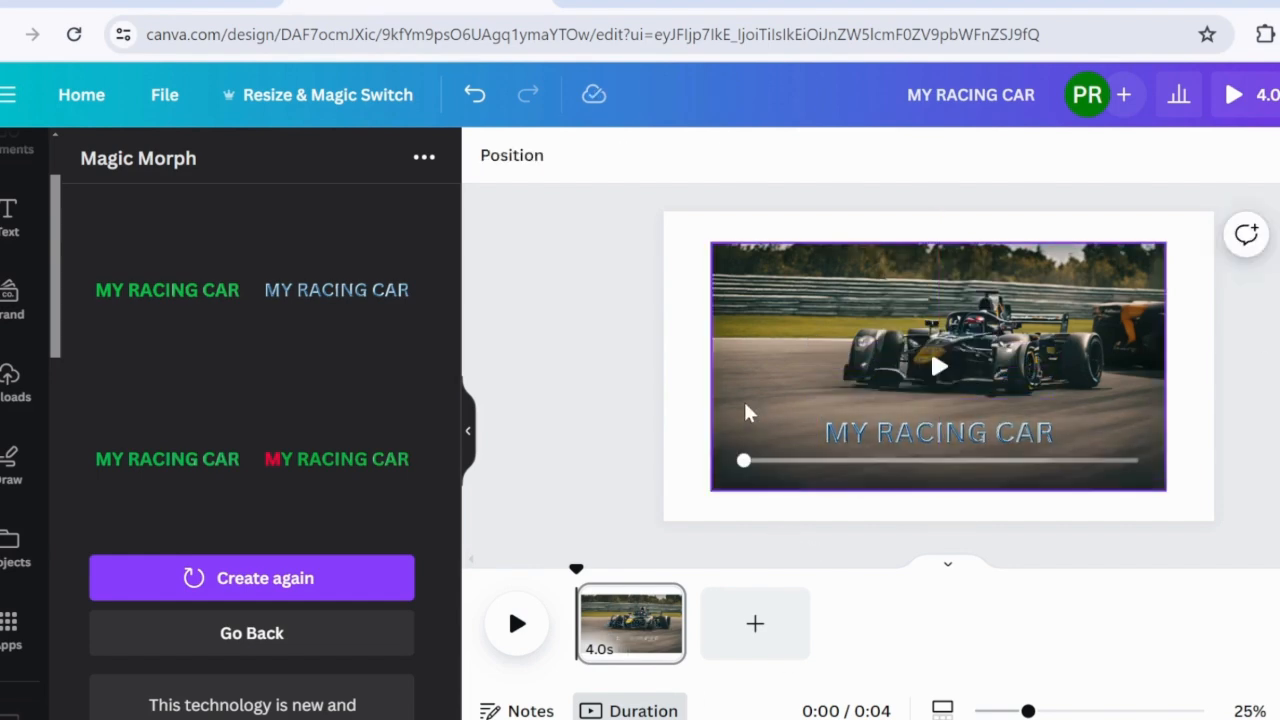